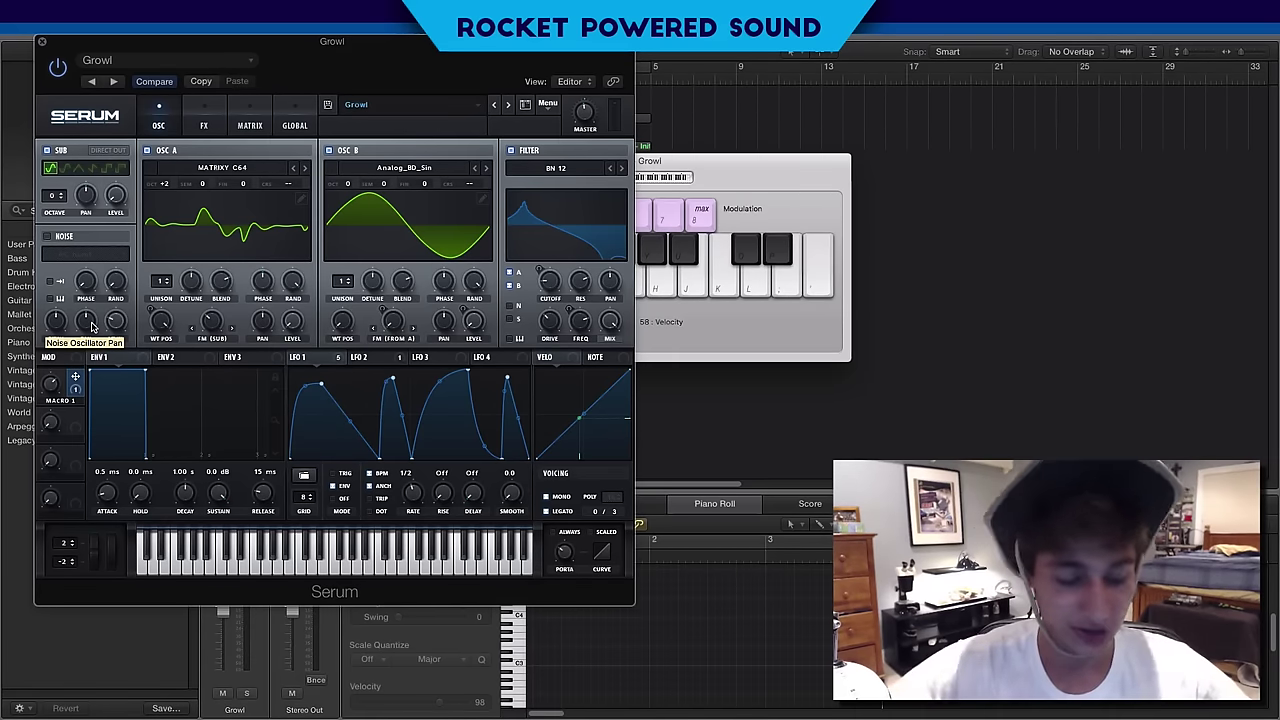
# Step: Audition the Growl preset and reset the synth to the Init preset
pyautogui.press('a')
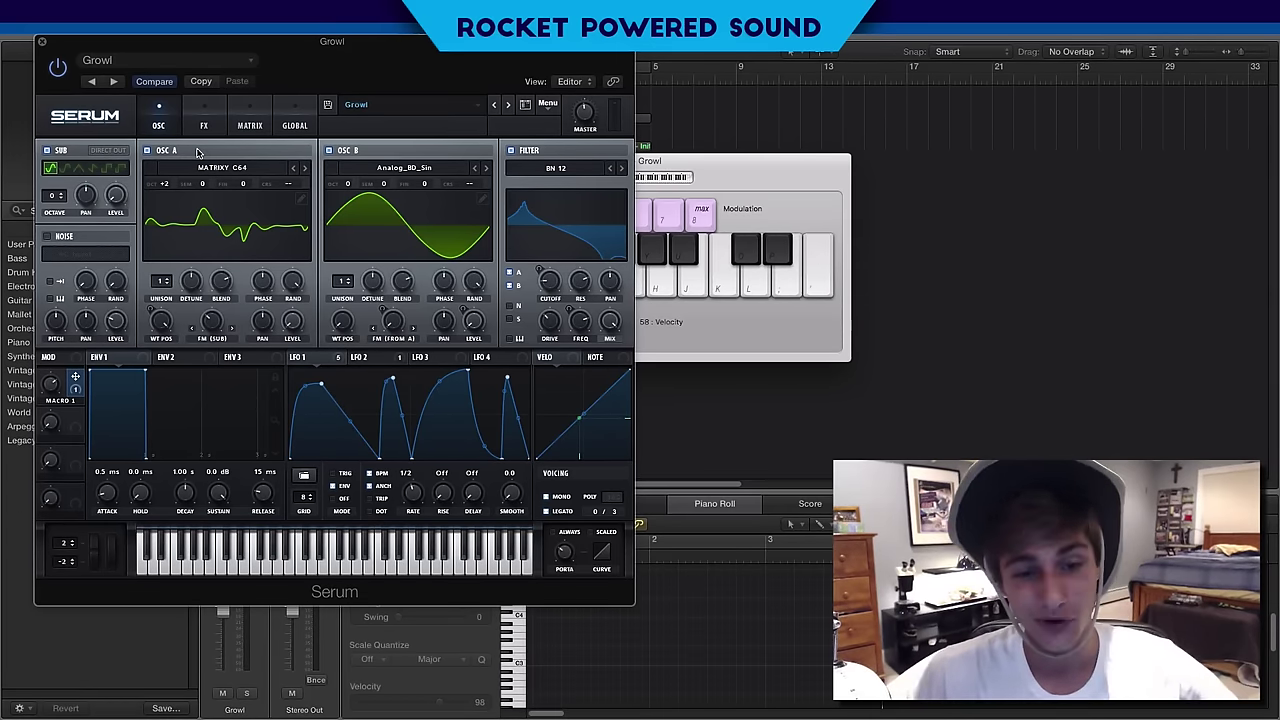
pyautogui.click(548, 104)
pyautogui.click(581, 166)
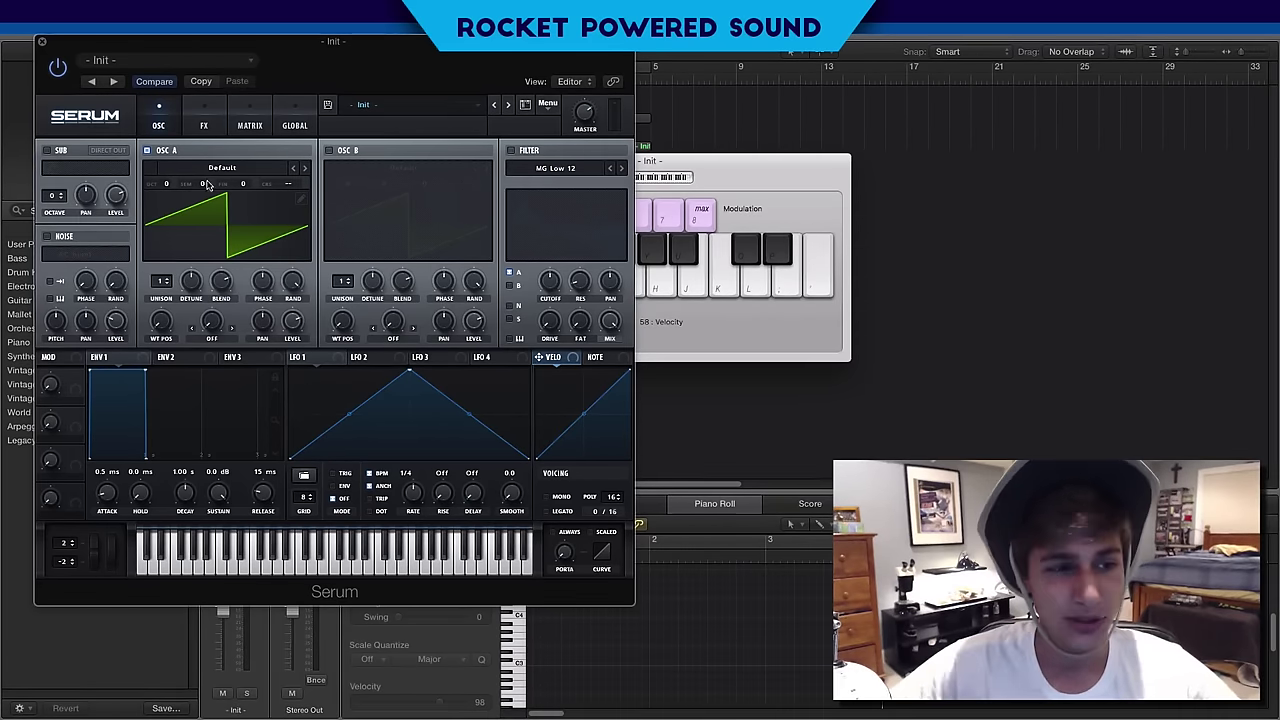
# Step: Turn on the sub oscillator and oscillator B, and play a note to hear them
pyautogui.click(46, 150)
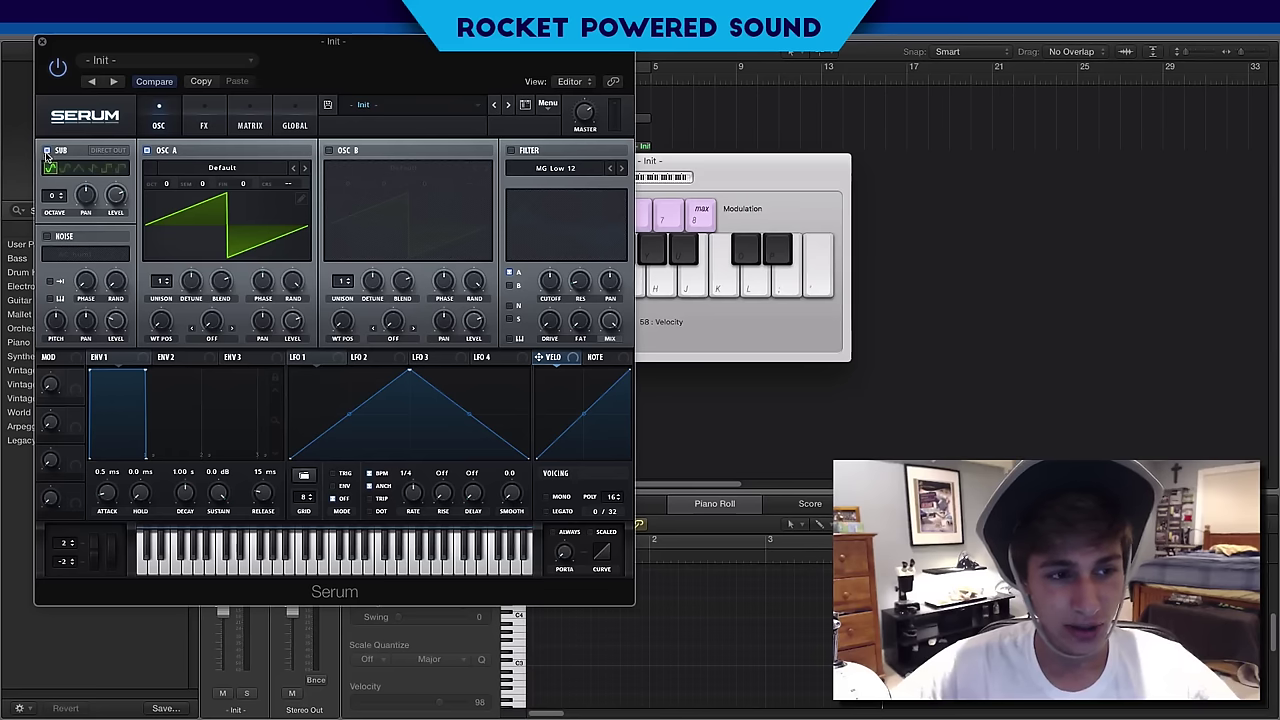
pyautogui.click(330, 150)
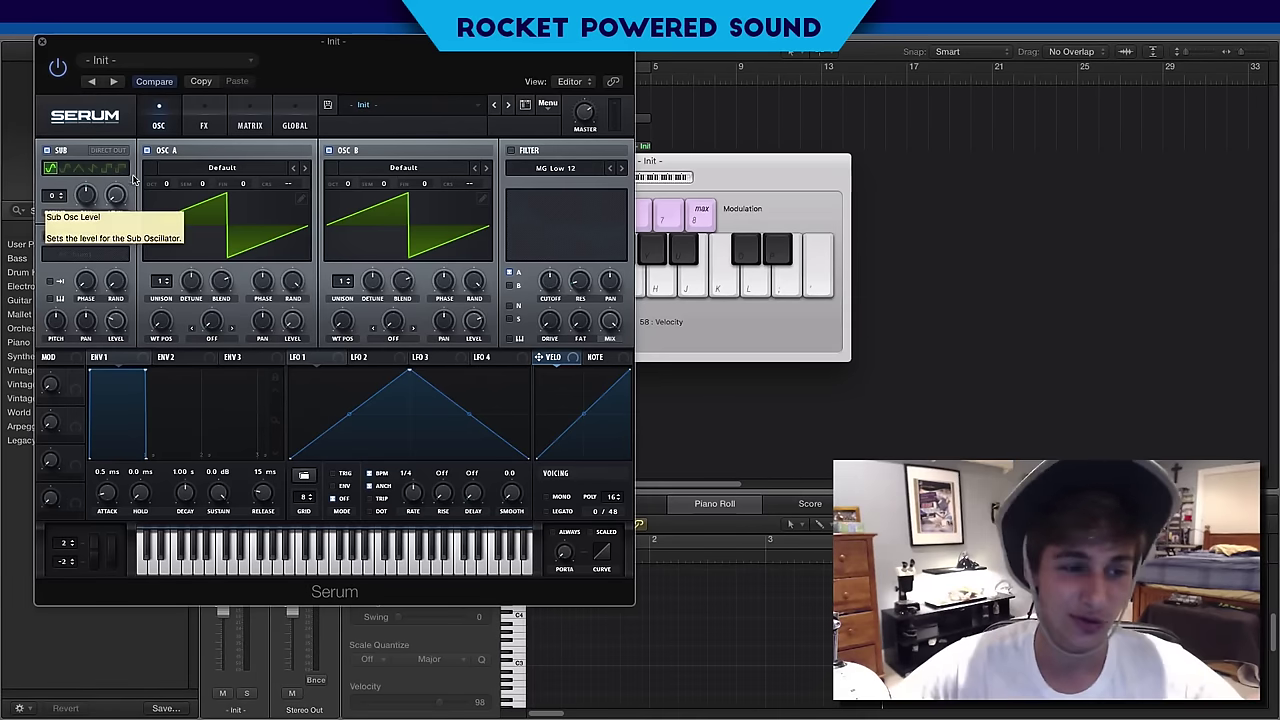
pyautogui.press('a')
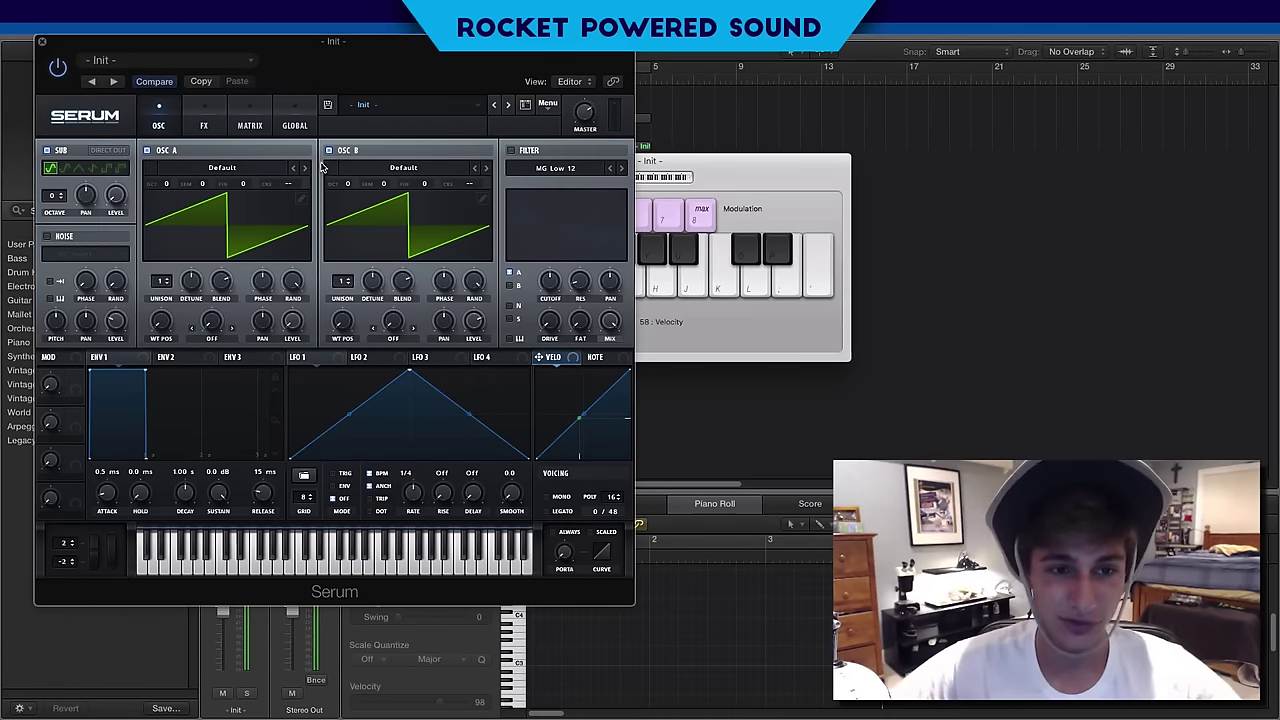
# Step: Load the Analog_BD_Sin wavetable into oscillator B, set its warp mode to FM (from A) and try out the warp amount
pyautogui.click(403, 172)
pyautogui.moveTo(418, 185)
pyautogui.click(580, 207)
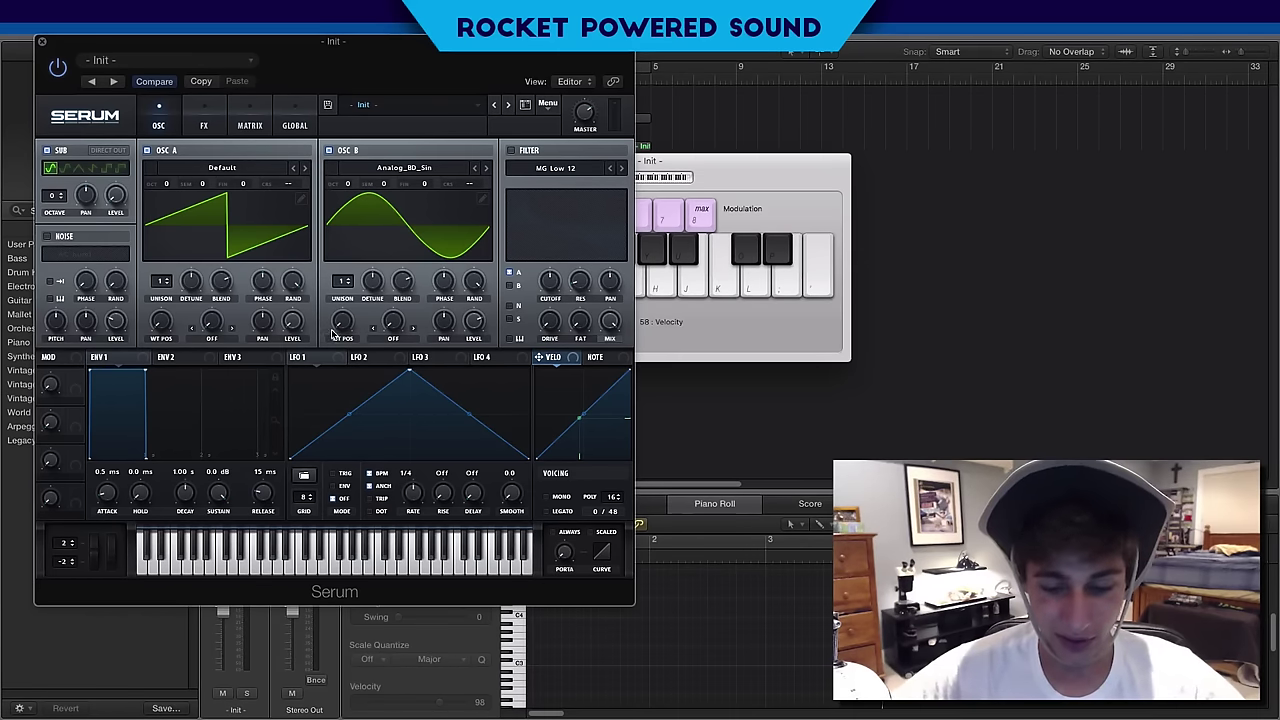
pyautogui.click(394, 339)
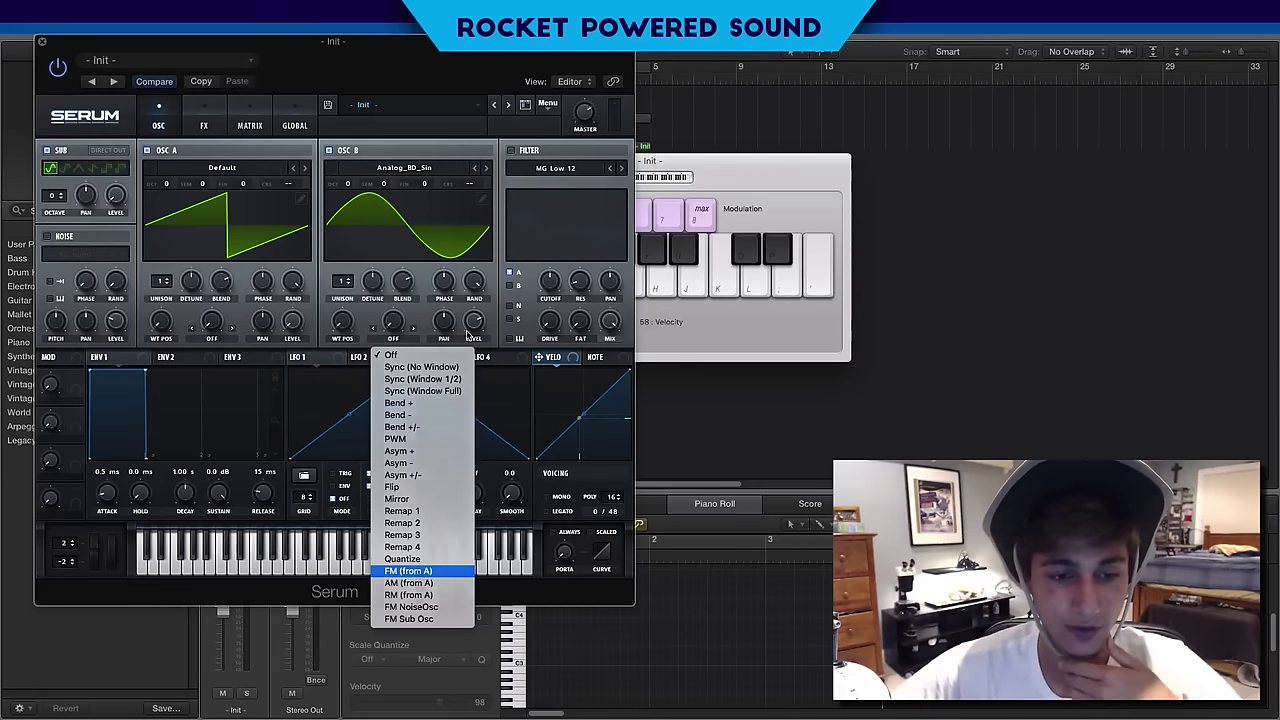
pyautogui.press('Return')
pyautogui.moveTo(400, 313); pyautogui.dragTo(363, 376)
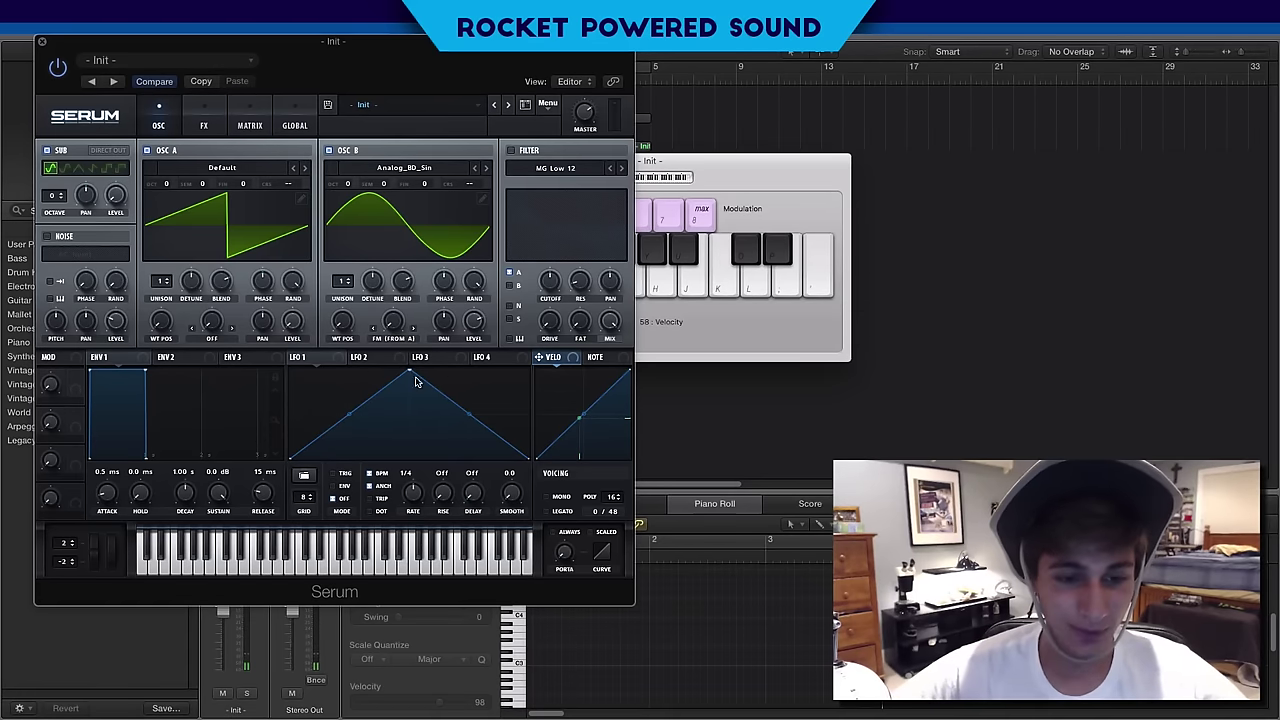
pyautogui.moveTo(294, 358); pyautogui.dragTo(320, 316)
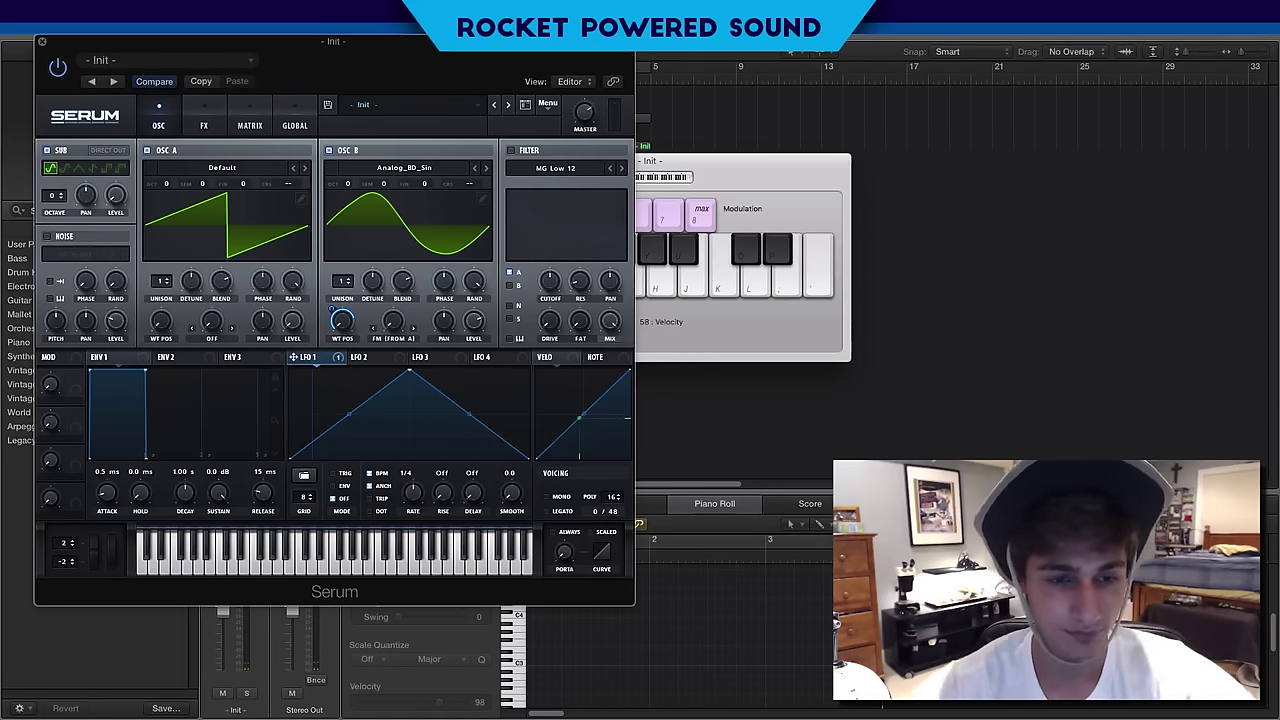
pyautogui.press('a')
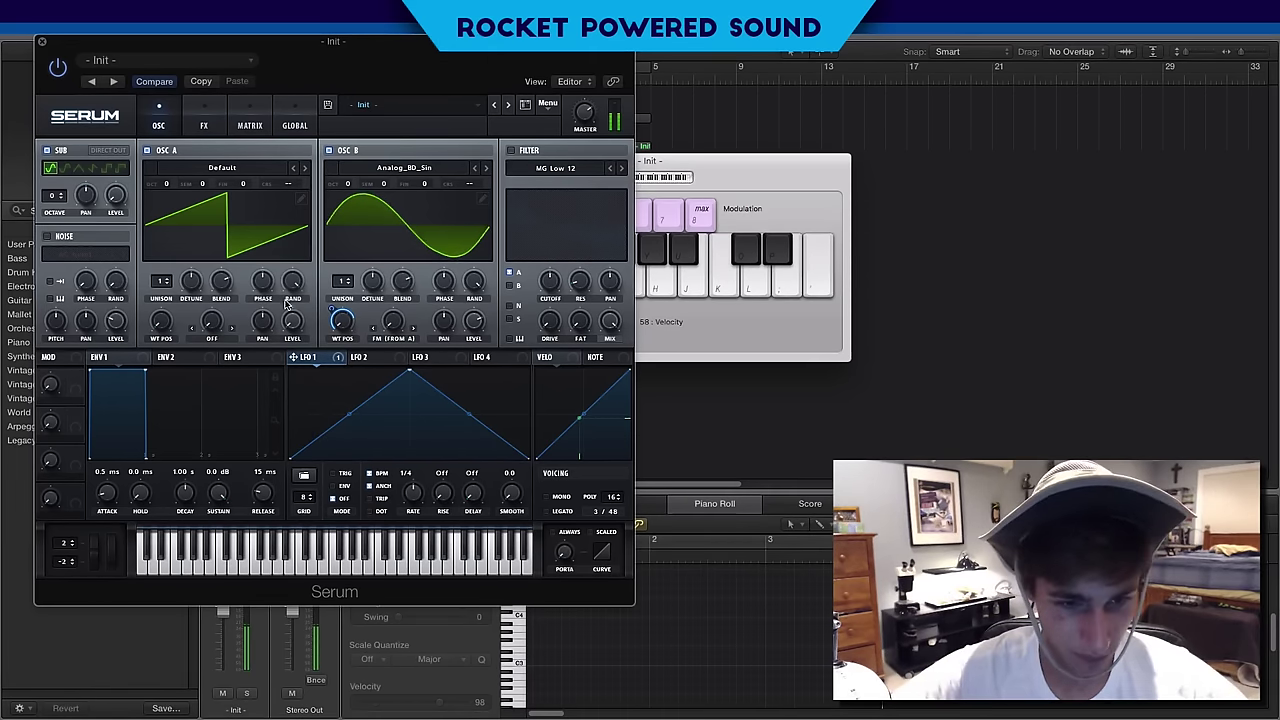
pyautogui.moveTo(326, 313)
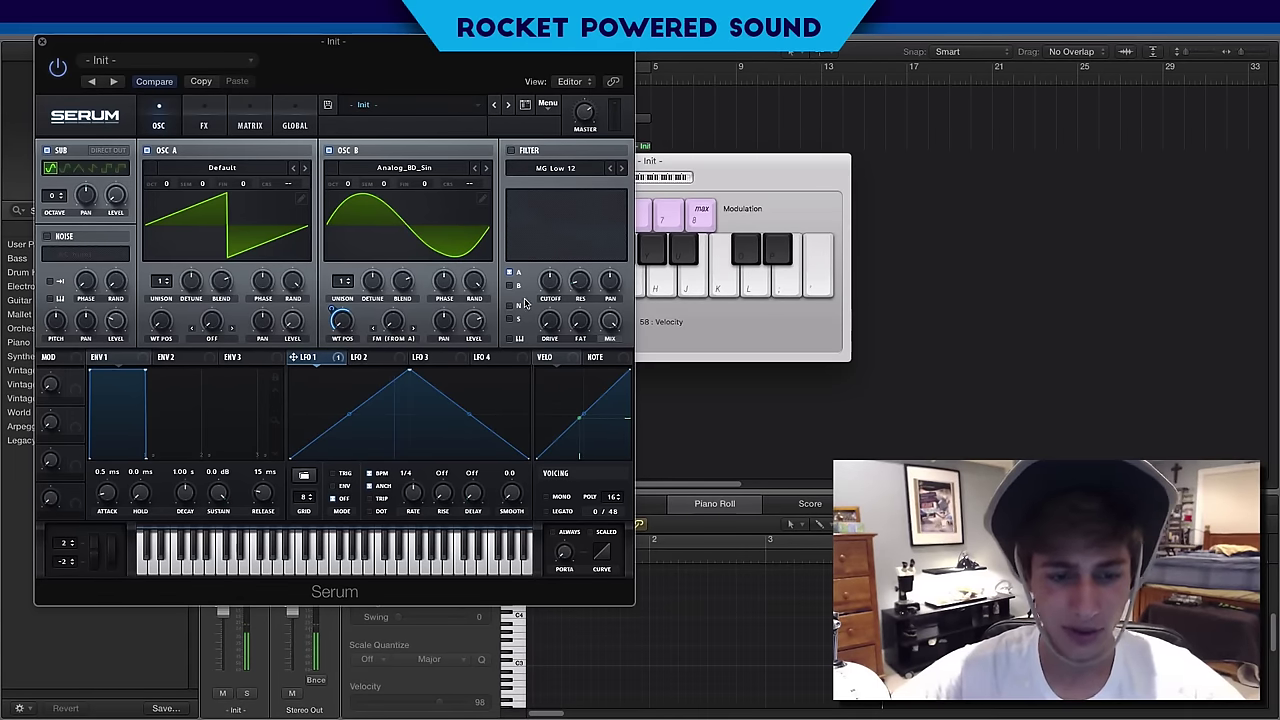
pyautogui.rightClick(338, 316)
pyautogui.click(405, 363)
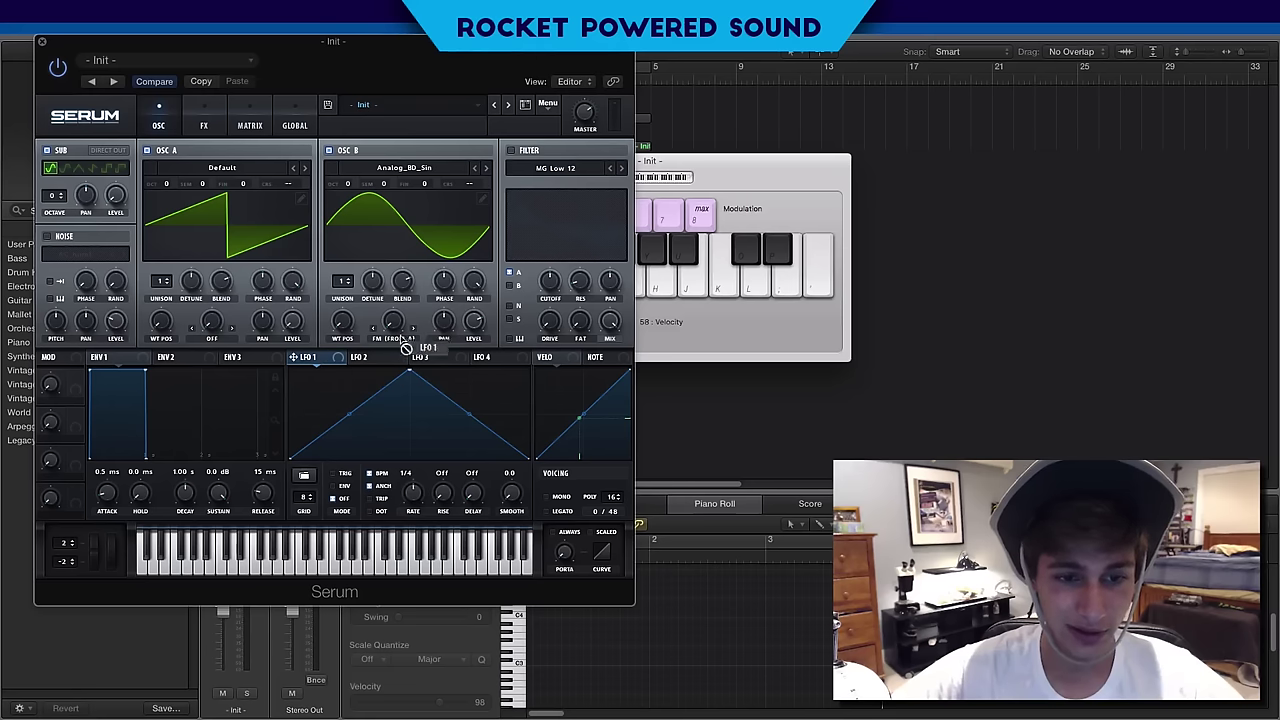
# Step: Assign LFO 1 to modulate oscillator B's FM (from A) amount and its level
pyautogui.moveTo(380, 318)
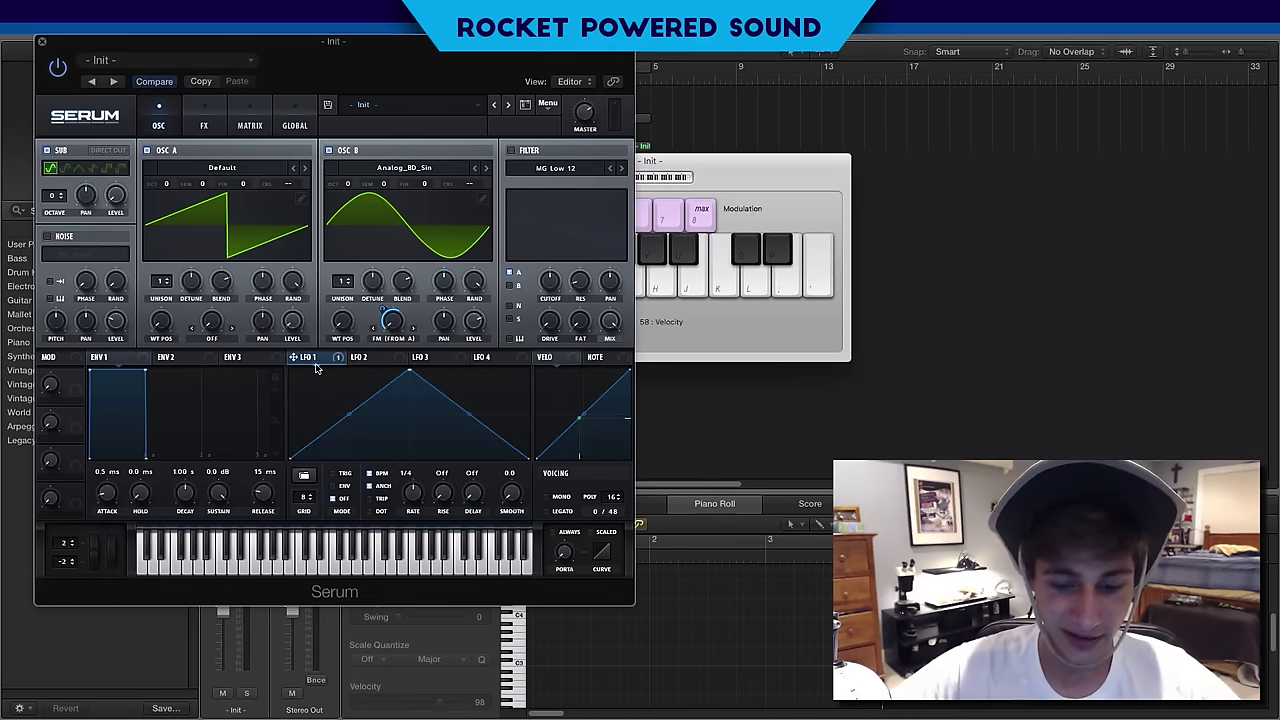
pyautogui.moveTo(294, 357); pyautogui.dragTo(476, 321)
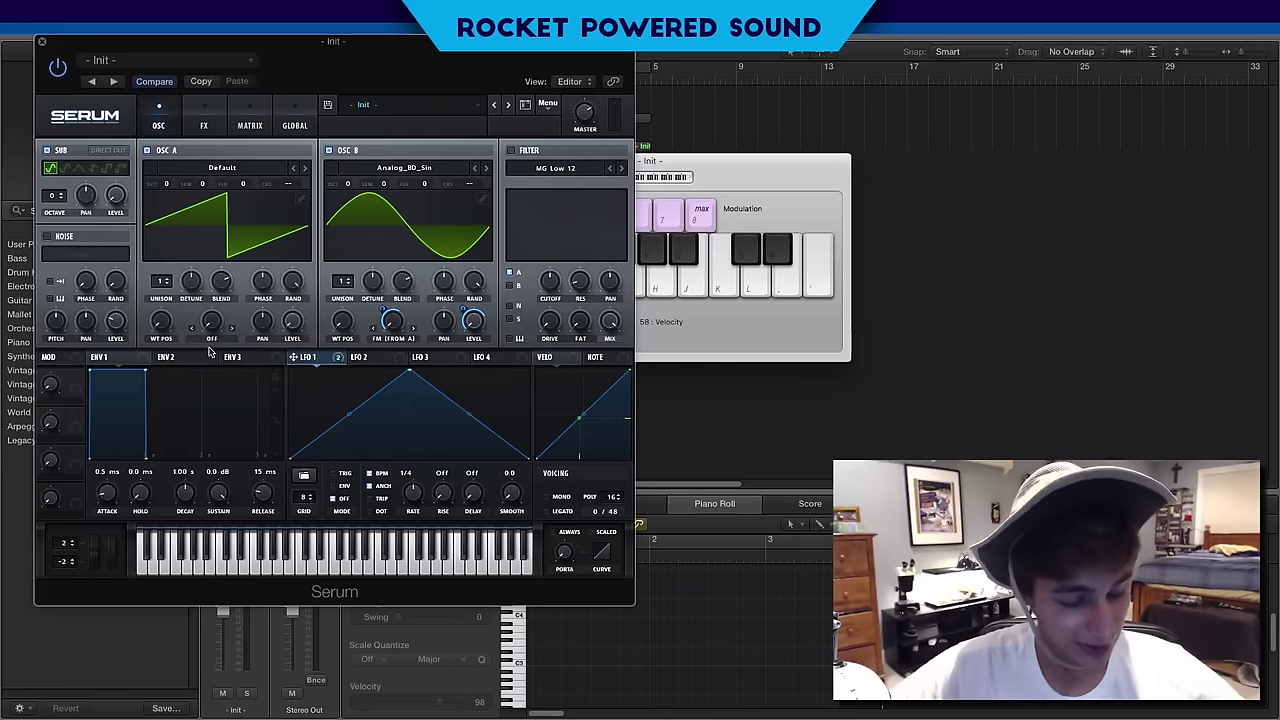
# Step: Load the Analog wavetable MATRIXY C64 into oscillator A and move its wavetable position forward to a smoother waveform
pyautogui.click(240, 170)
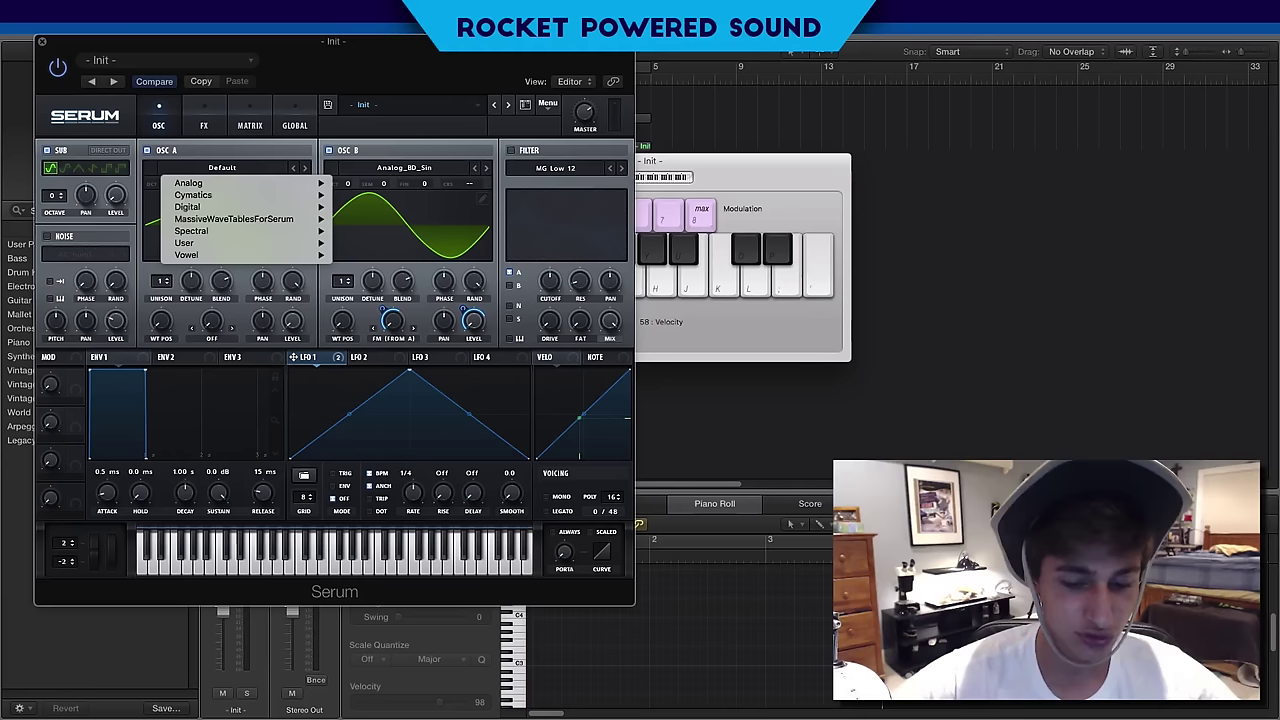
pyautogui.moveTo(250, 183)
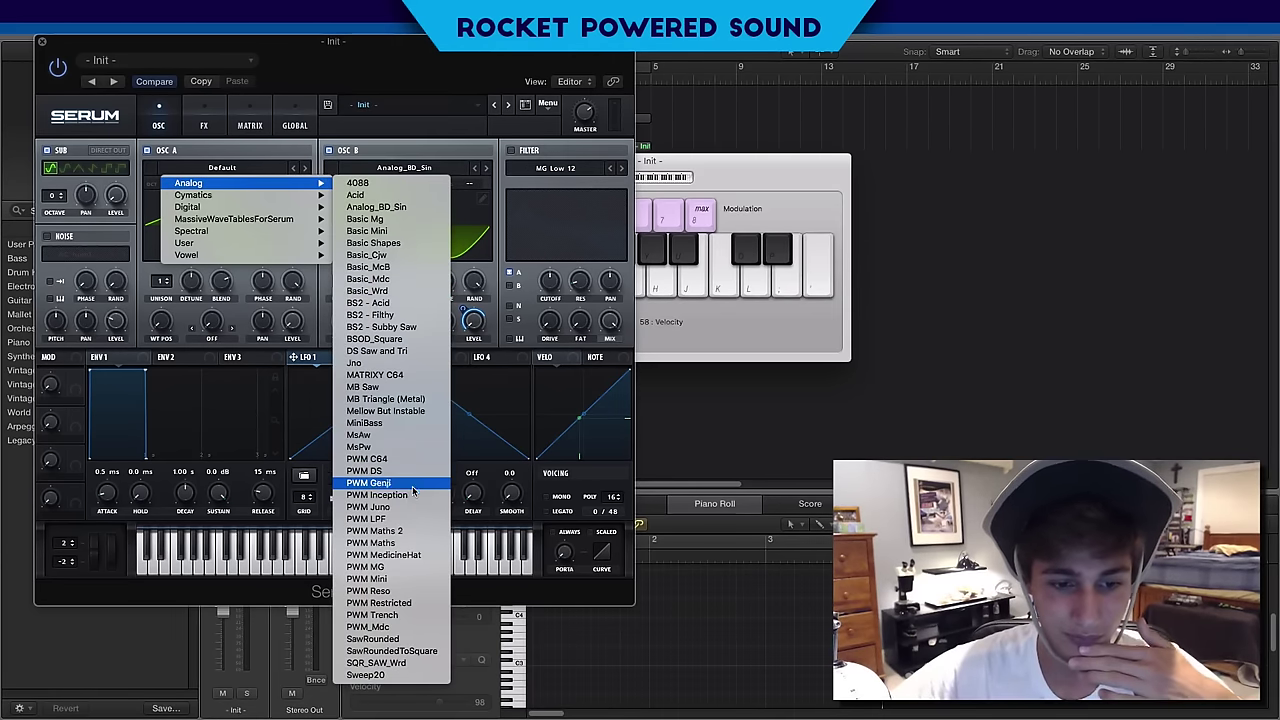
pyautogui.click(380, 375)
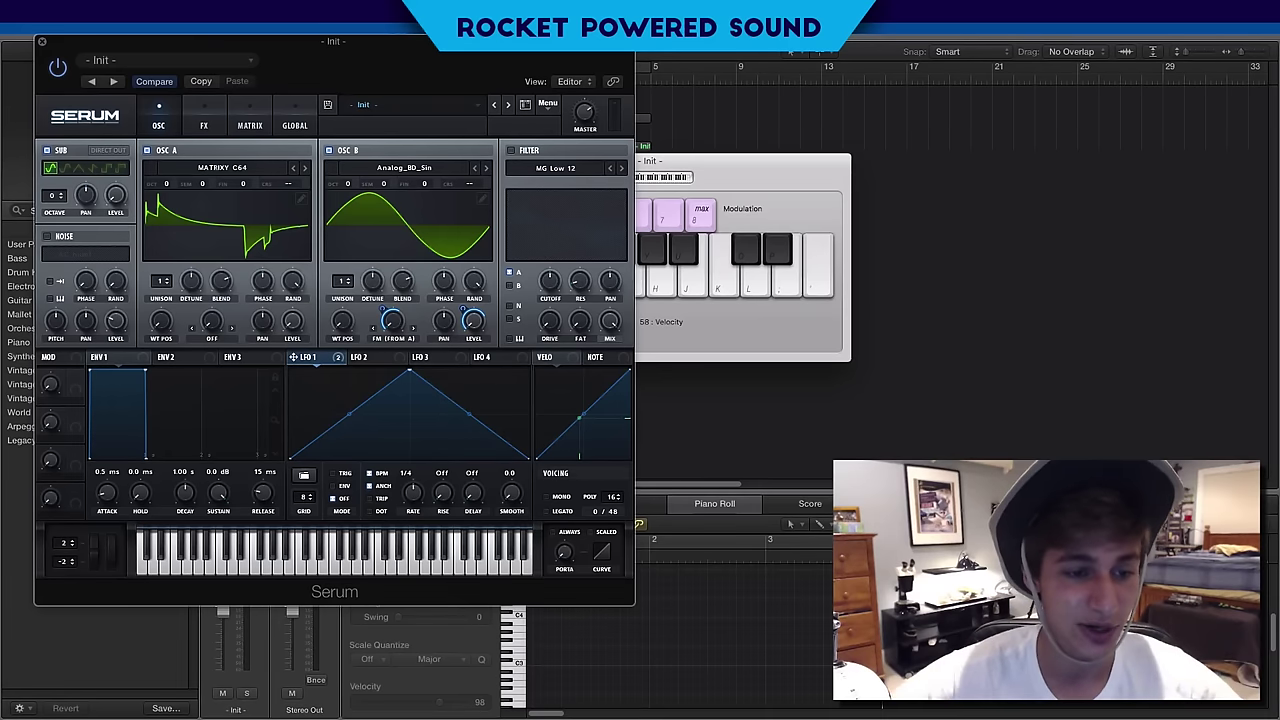
pyautogui.moveTo(160, 322); pyautogui.dragTo(220, 200)
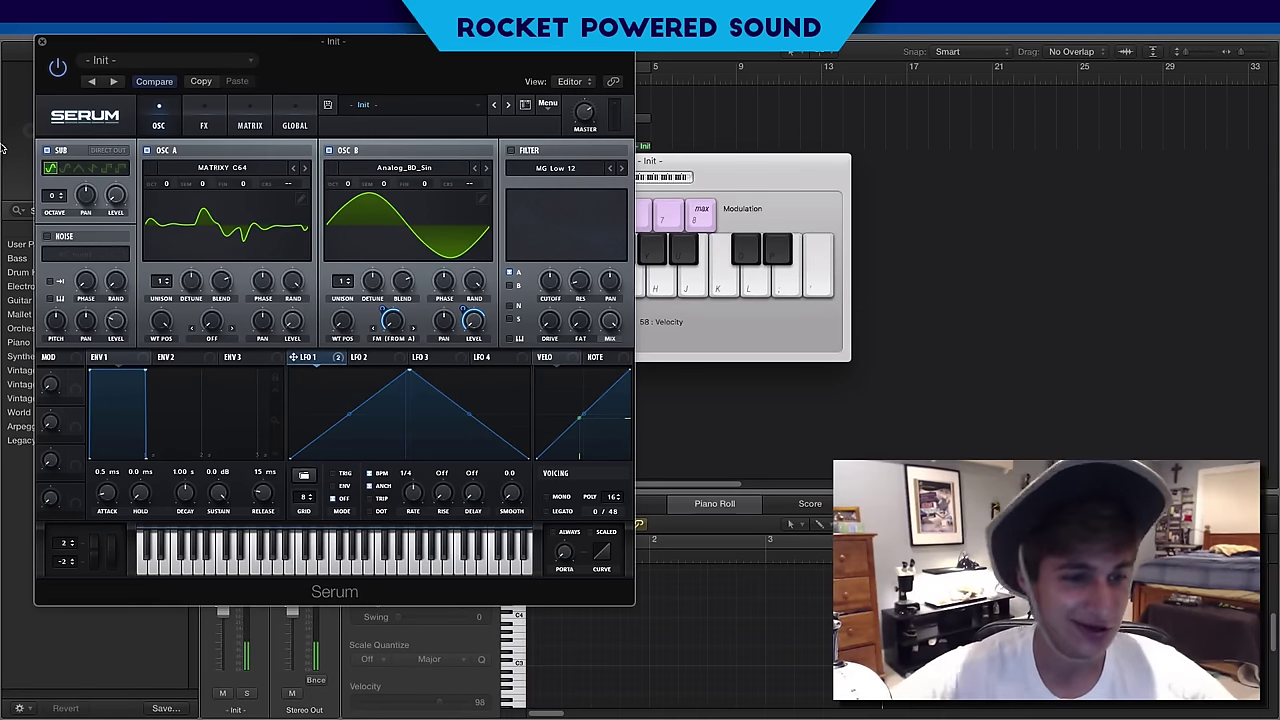
# Step: Set oscillator A's octave to +2 and assign LFO 1 to its wavetable position
pyautogui.moveTo(169, 181); pyautogui.dragTo(185, 154)
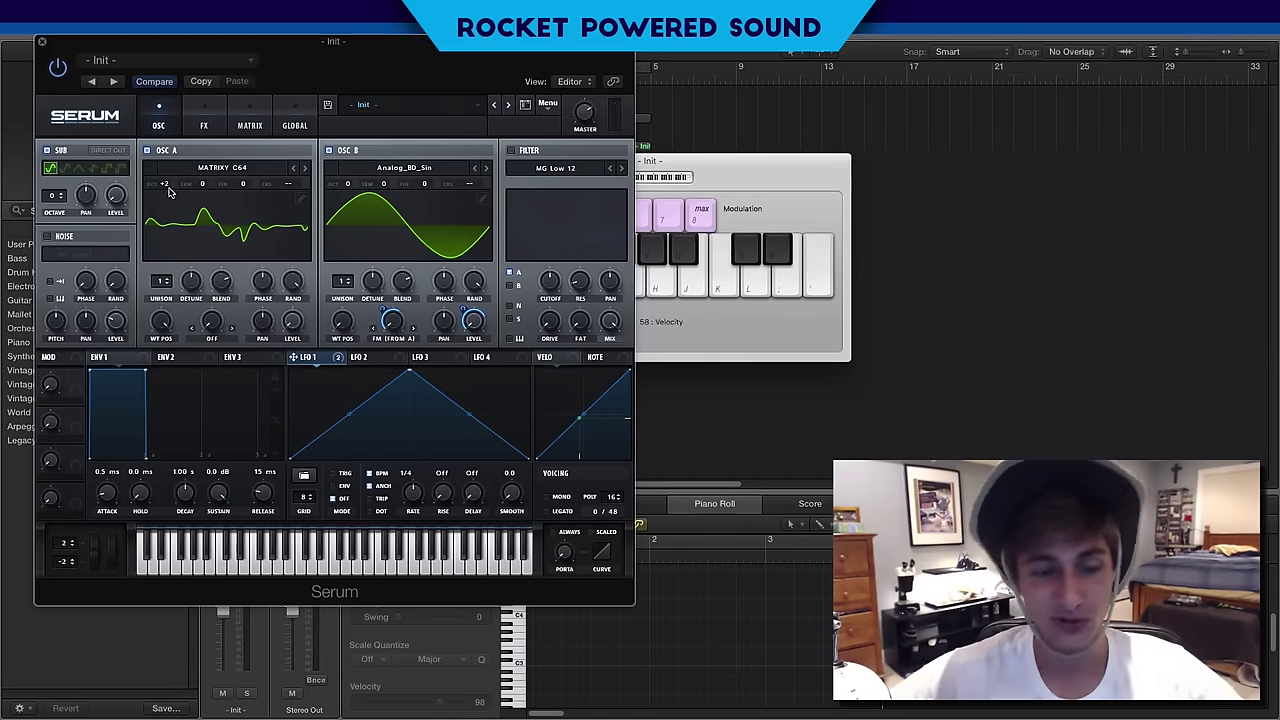
pyautogui.press('f')
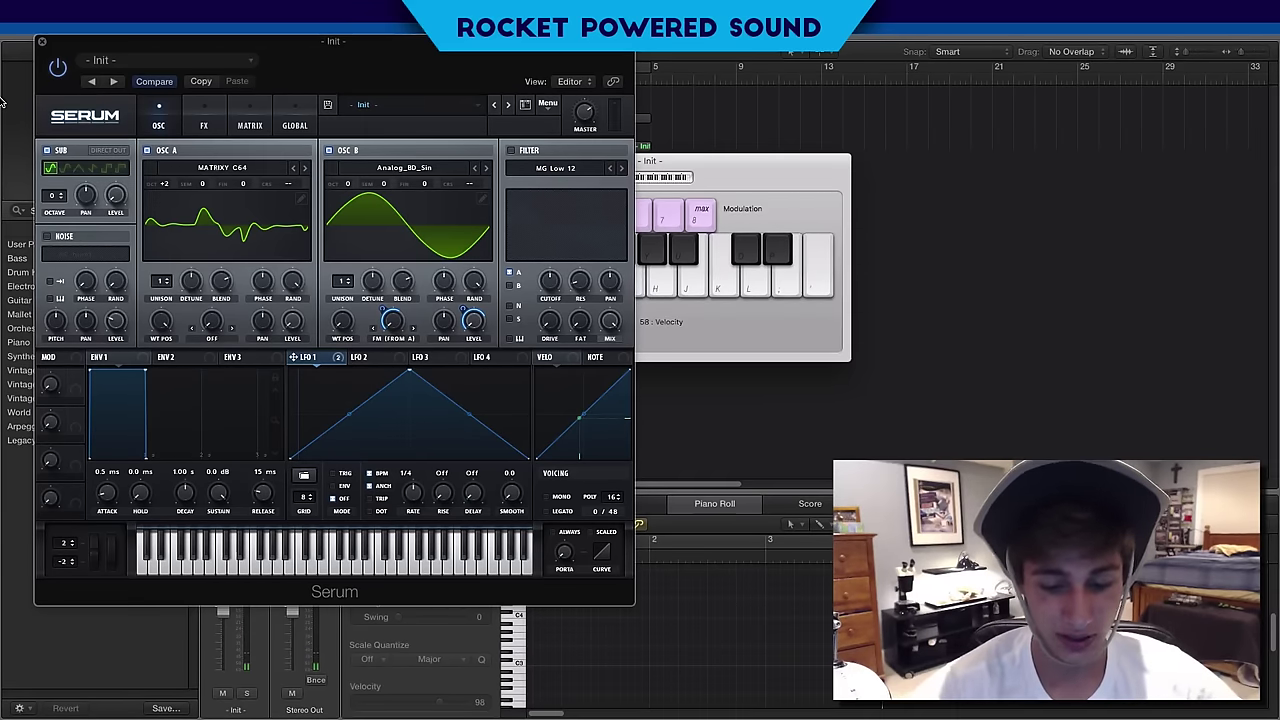
pyautogui.moveTo(294, 357); pyautogui.dragTo(137, 309)
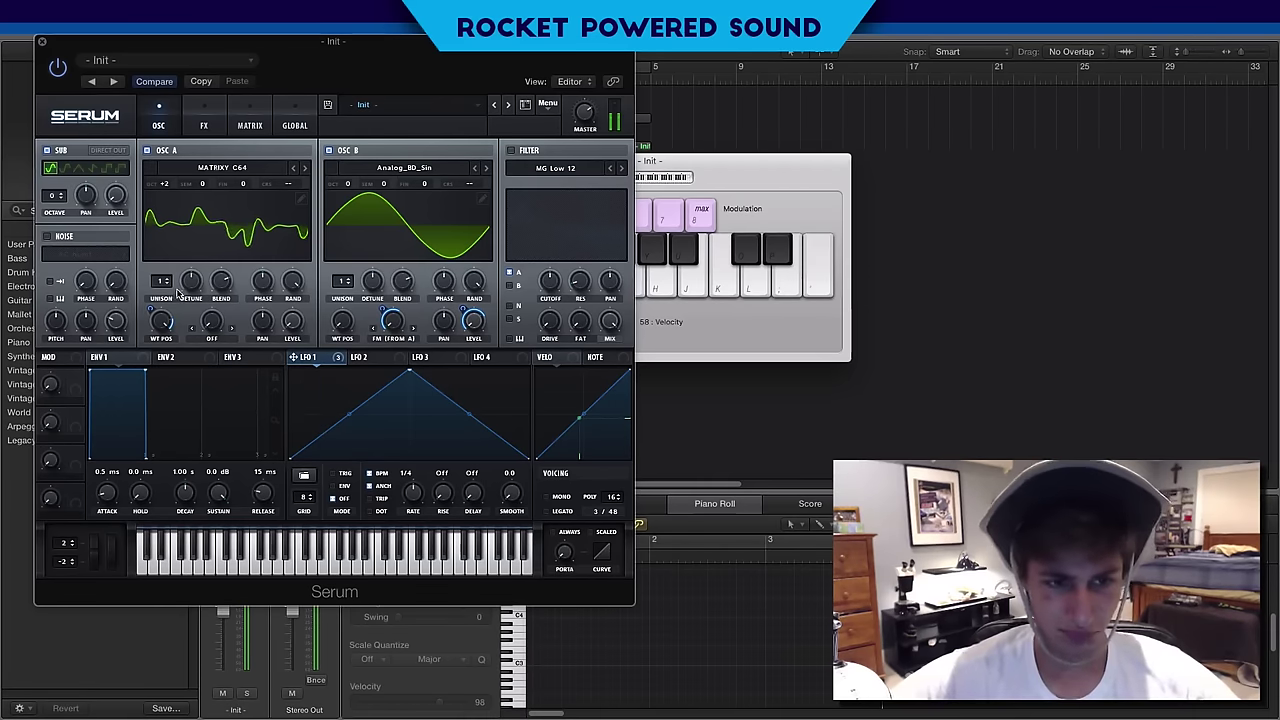
# Step: Set oscillator A's warp mode to FM Sub Osc, adjust the FM amount and play a note to hear it
pyautogui.click(229, 340)
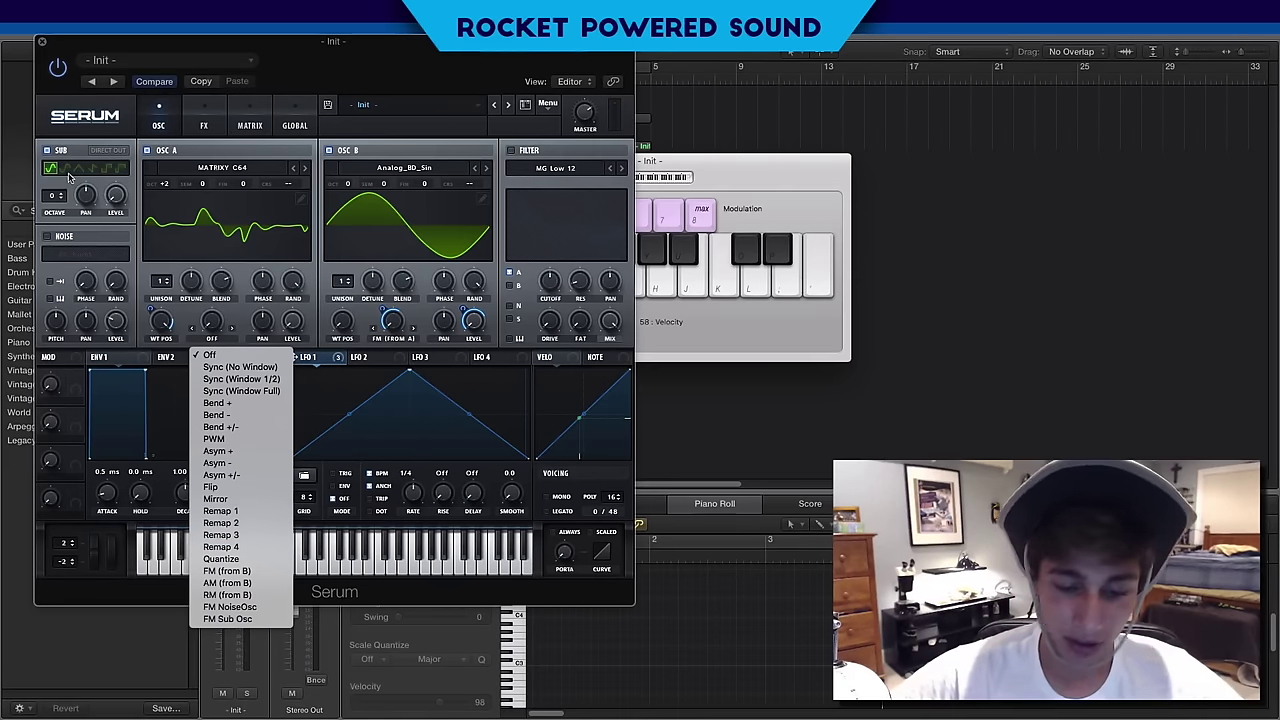
pyautogui.click(197, 215)
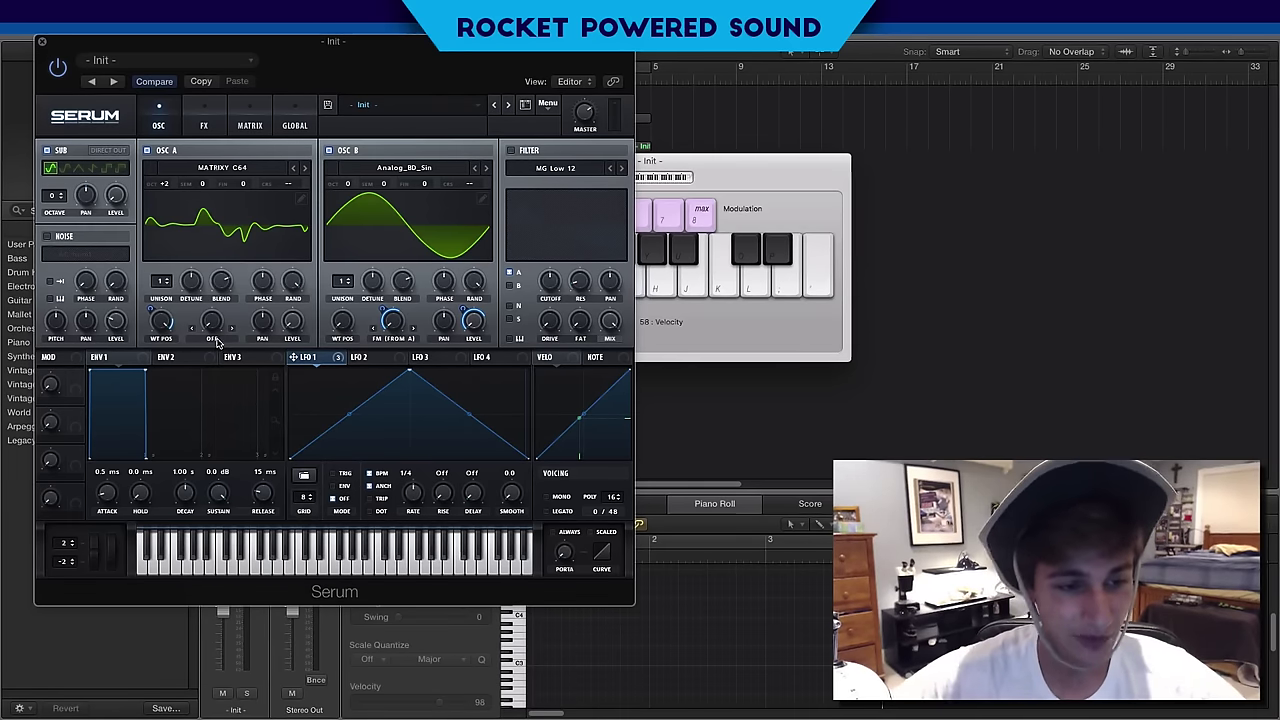
pyautogui.click(211, 338)
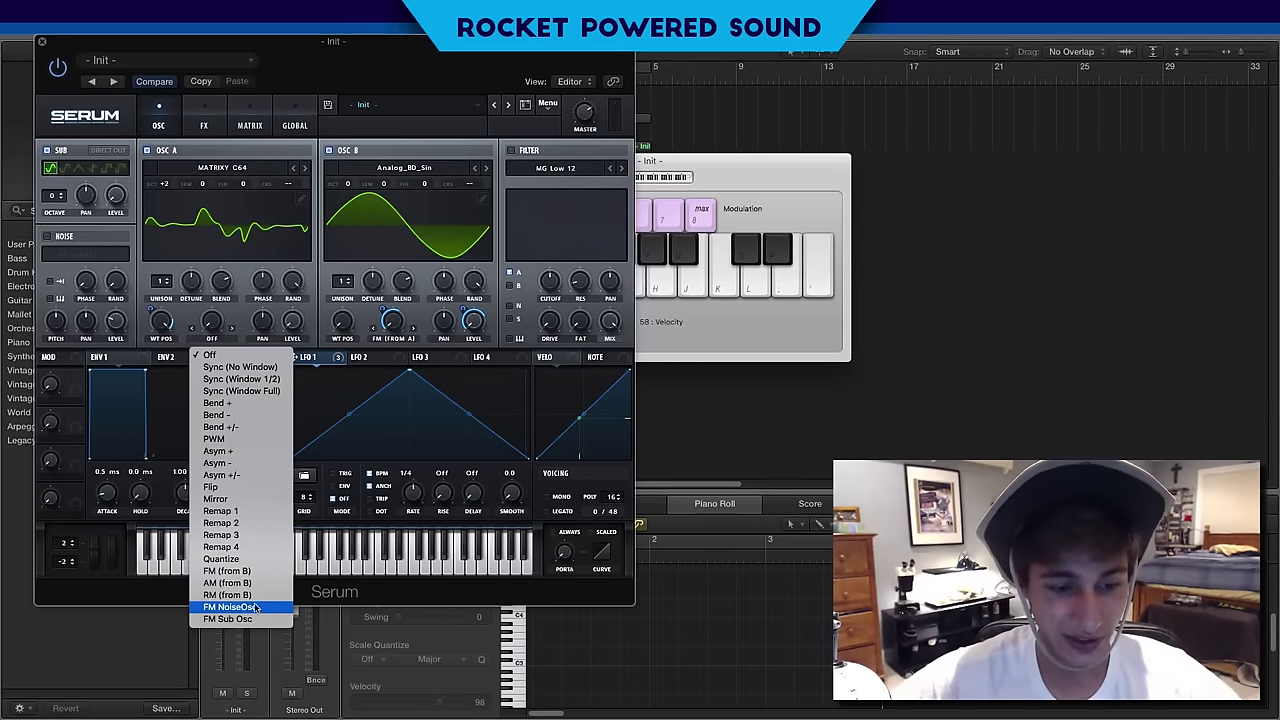
pyautogui.click(207, 107)
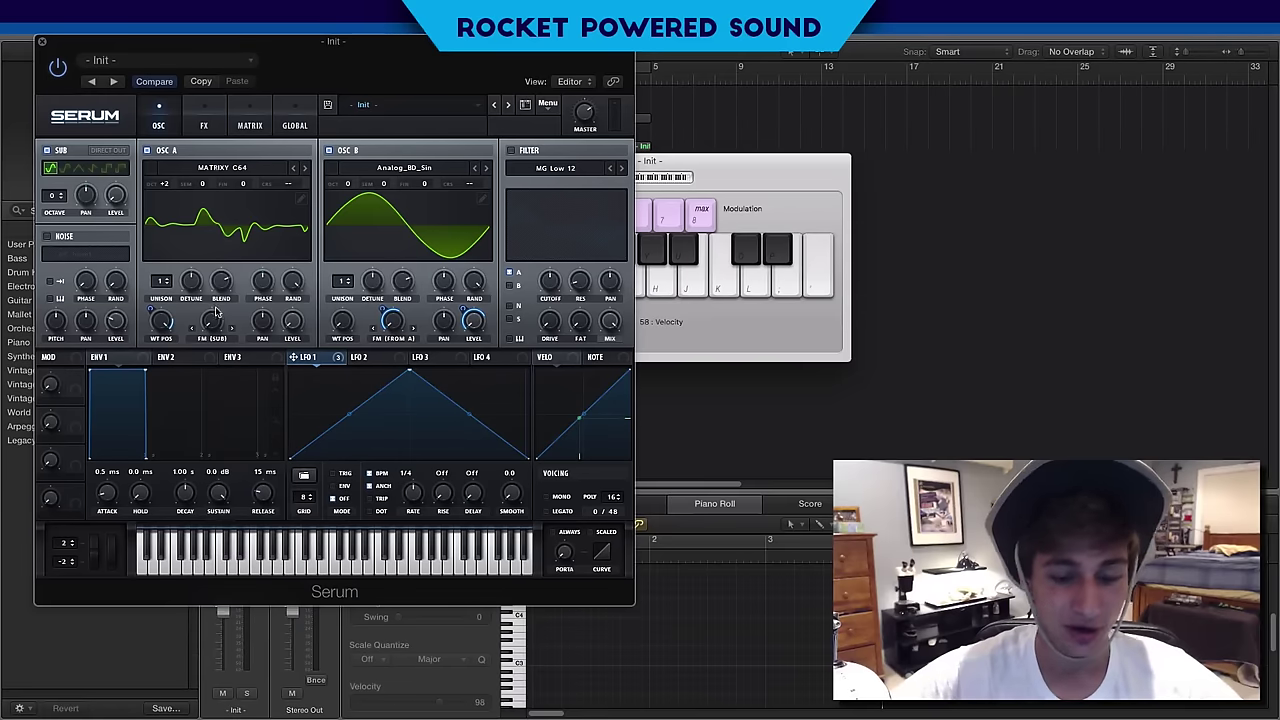
pyautogui.moveTo(213, 333); pyautogui.dragTo(232, 296)
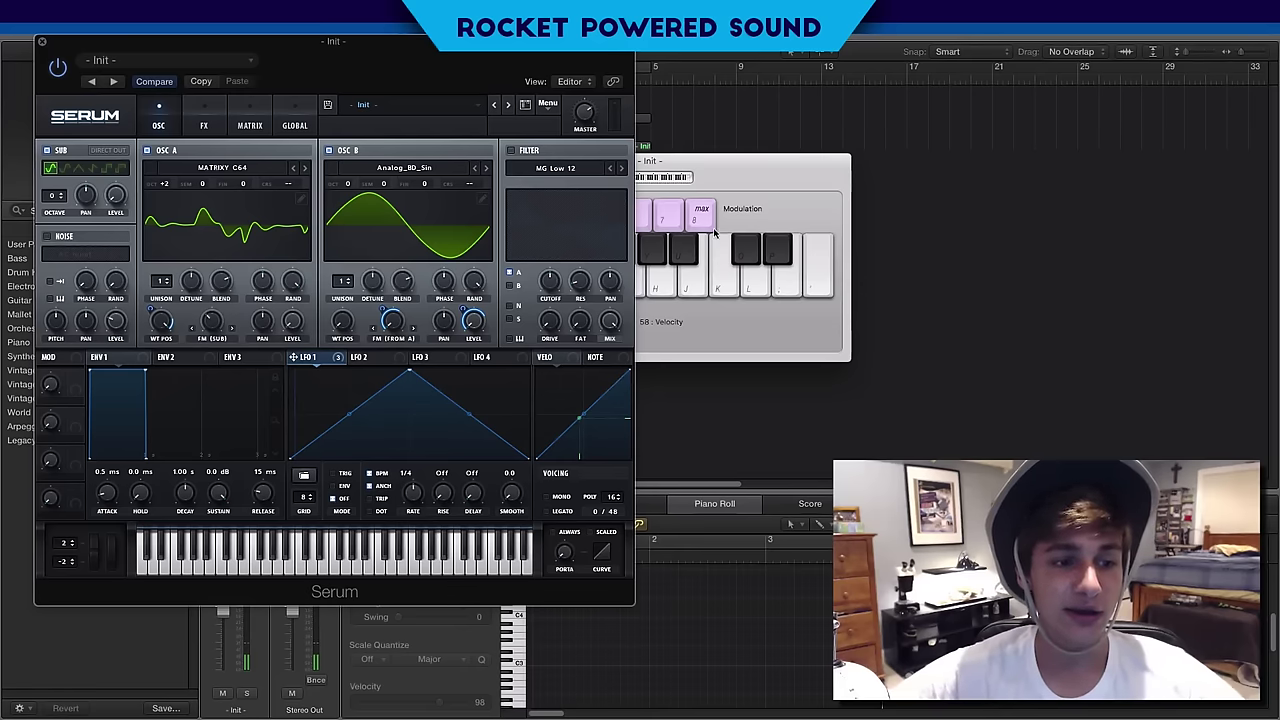
pyautogui.press('h')
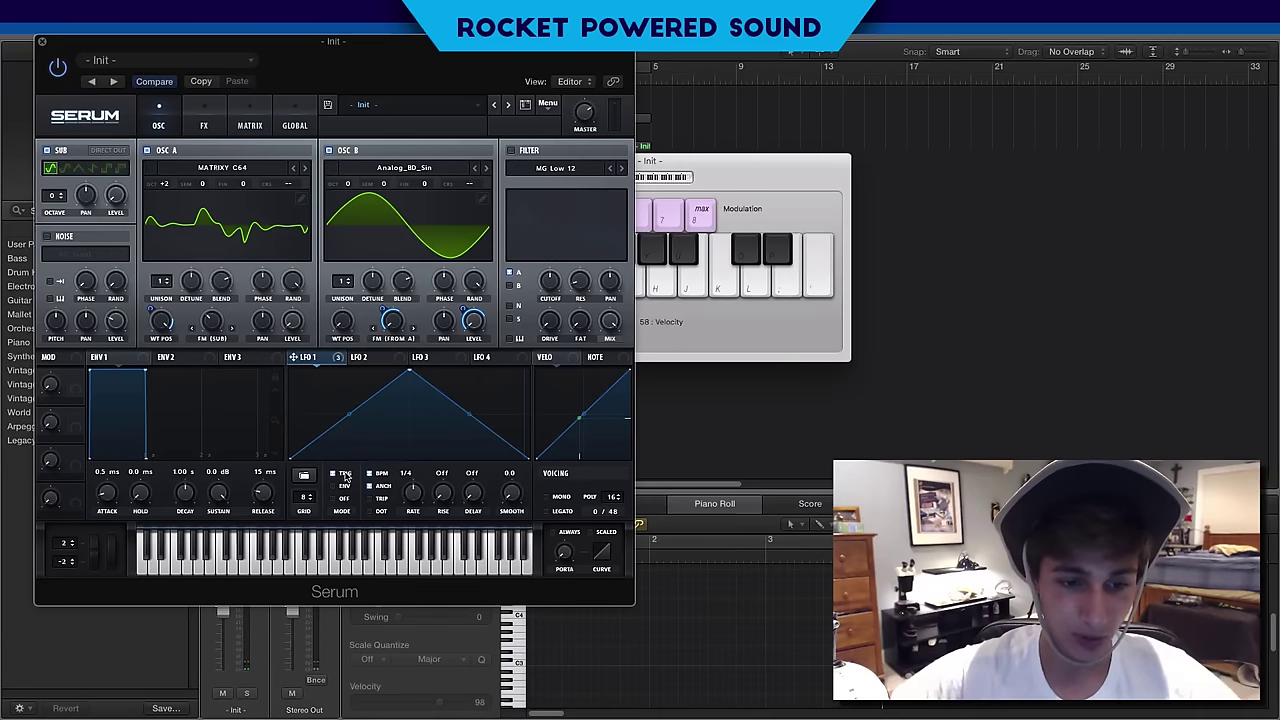
# Step: Reshape LFO 1 with a bowed first rise, a drop to zero and a narrow second peak before the end
pyautogui.moveTo(354, 414); pyautogui.dragTo(411, 370)
pyautogui.doubleClick(461, 458)
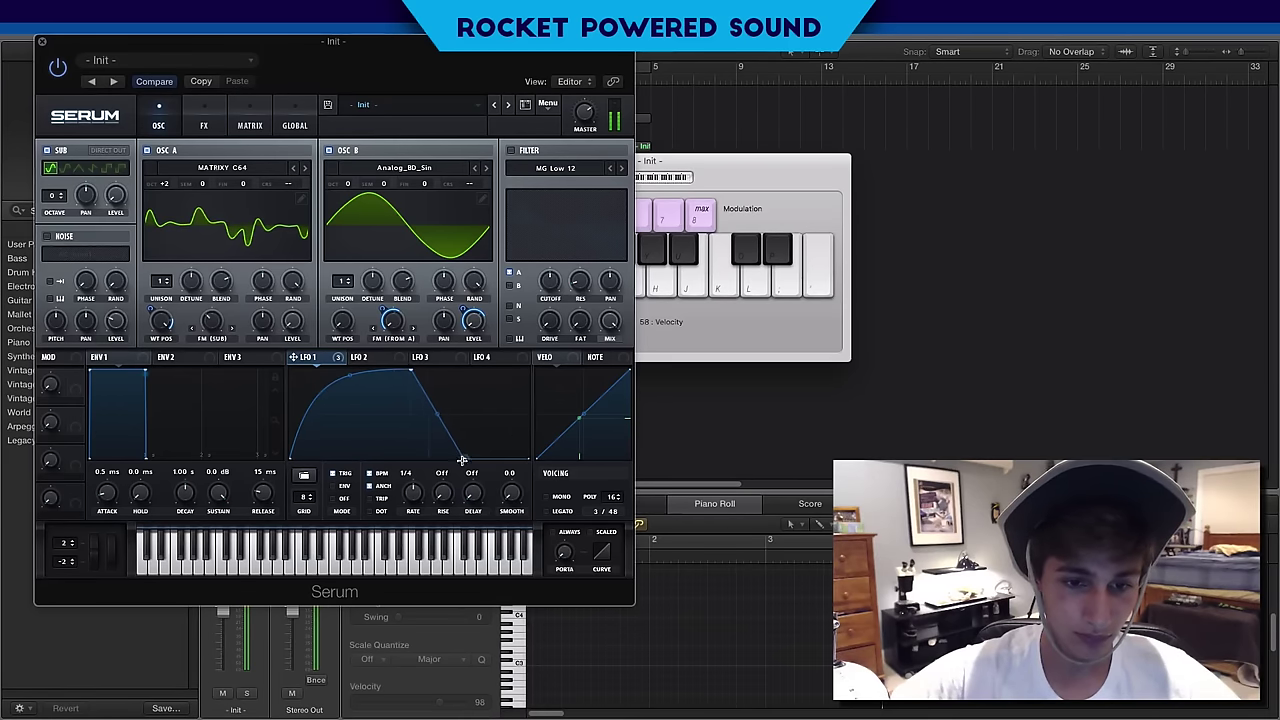
pyautogui.doubleClick(461, 368)
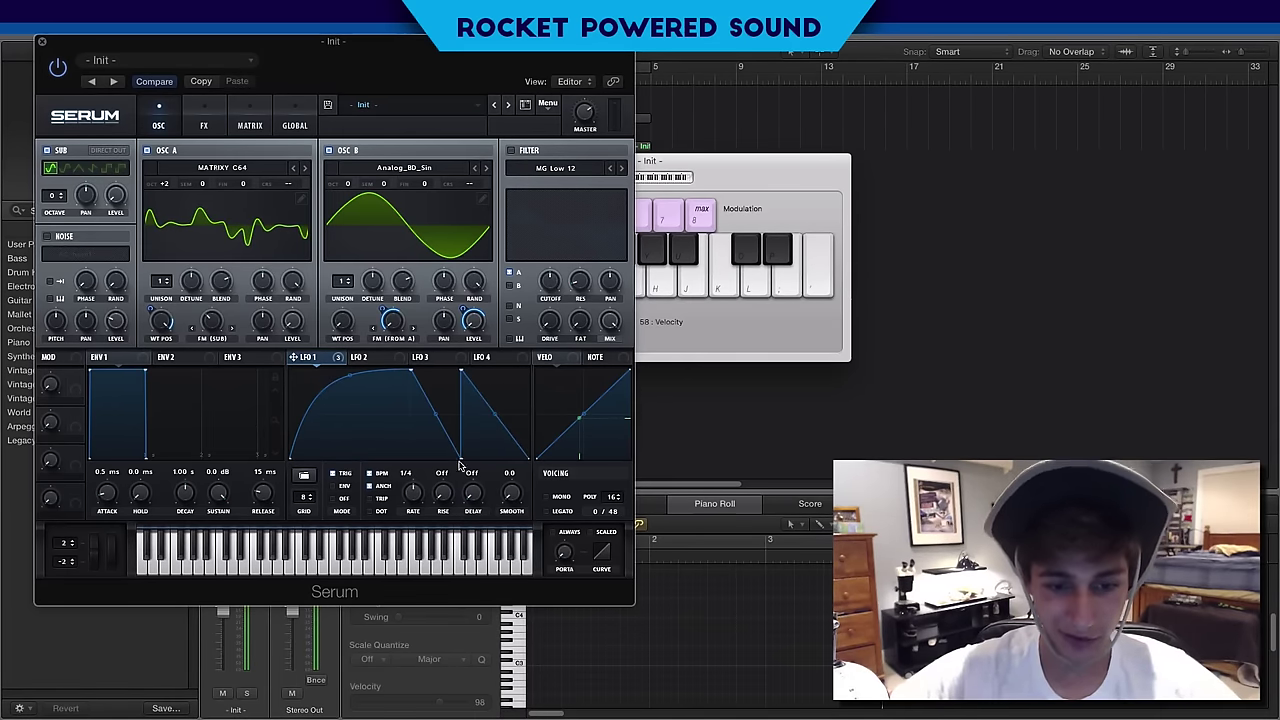
pyautogui.moveTo(459, 372); pyautogui.dragTo(482, 368)
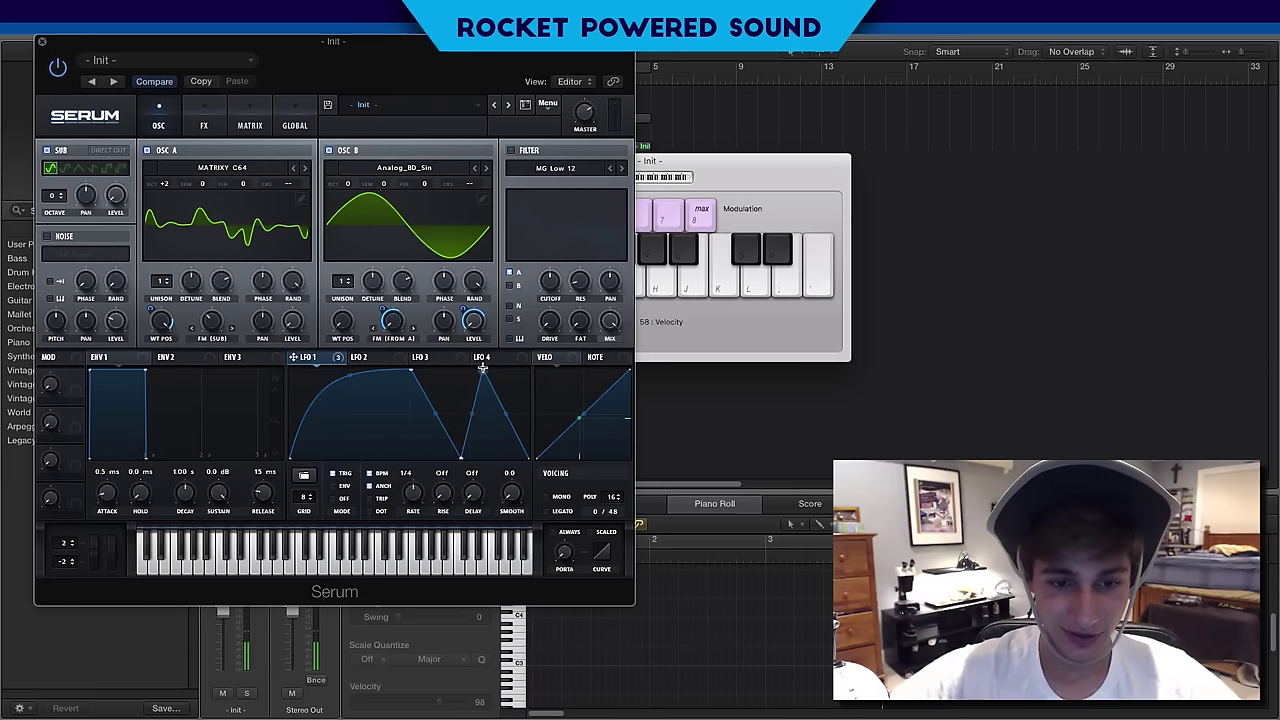
pyautogui.moveTo(461, 460)
pyautogui.mouseDown()
pyautogui.moveTo(486, 452)
pyautogui.moveTo(470, 460)
pyautogui.mouseUp()
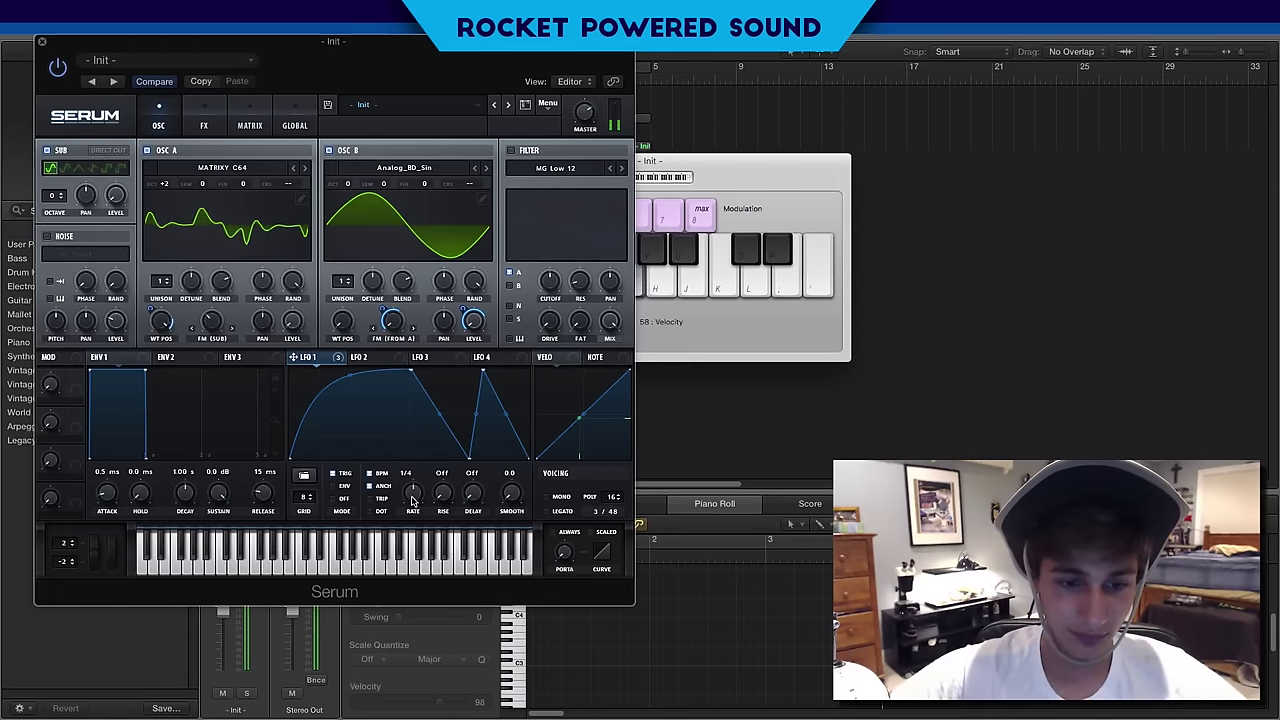
# Step: Switch LFO 1 to ENV mode and adjust oscillator A's FM (Sub) amount
pyautogui.click(337, 487)
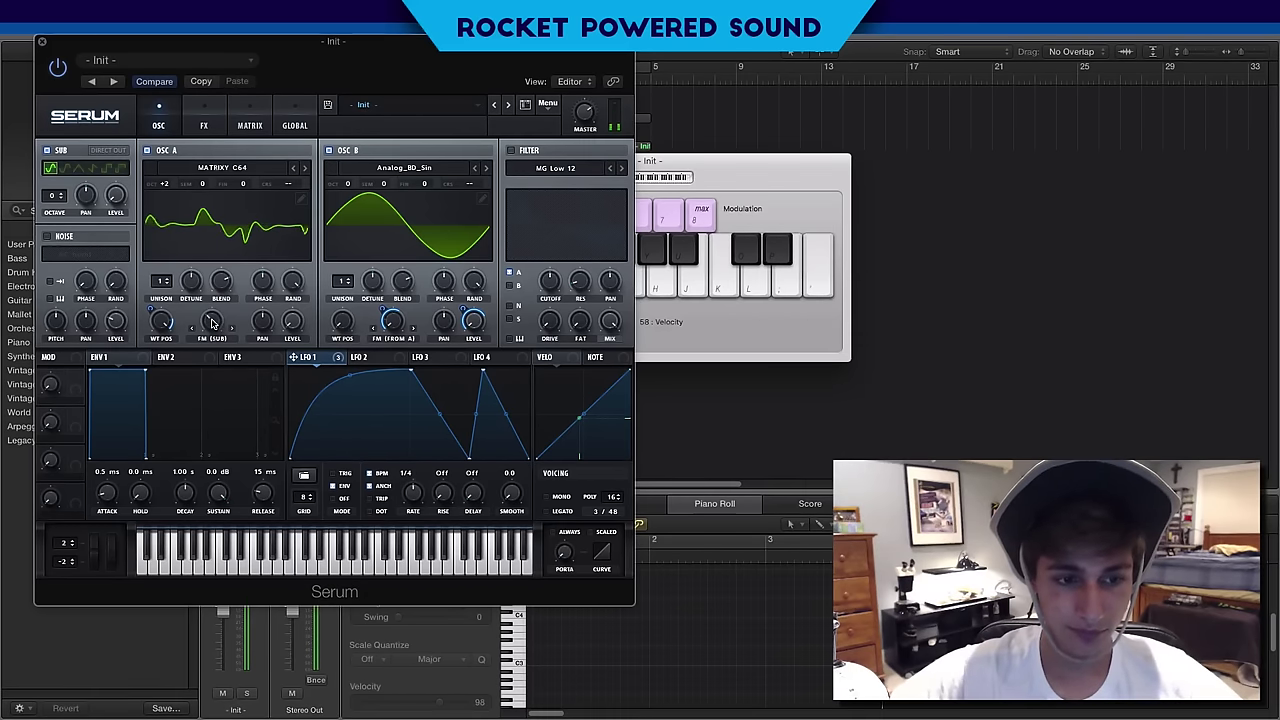
pyautogui.moveTo(212, 325); pyautogui.dragTo(211, 323)
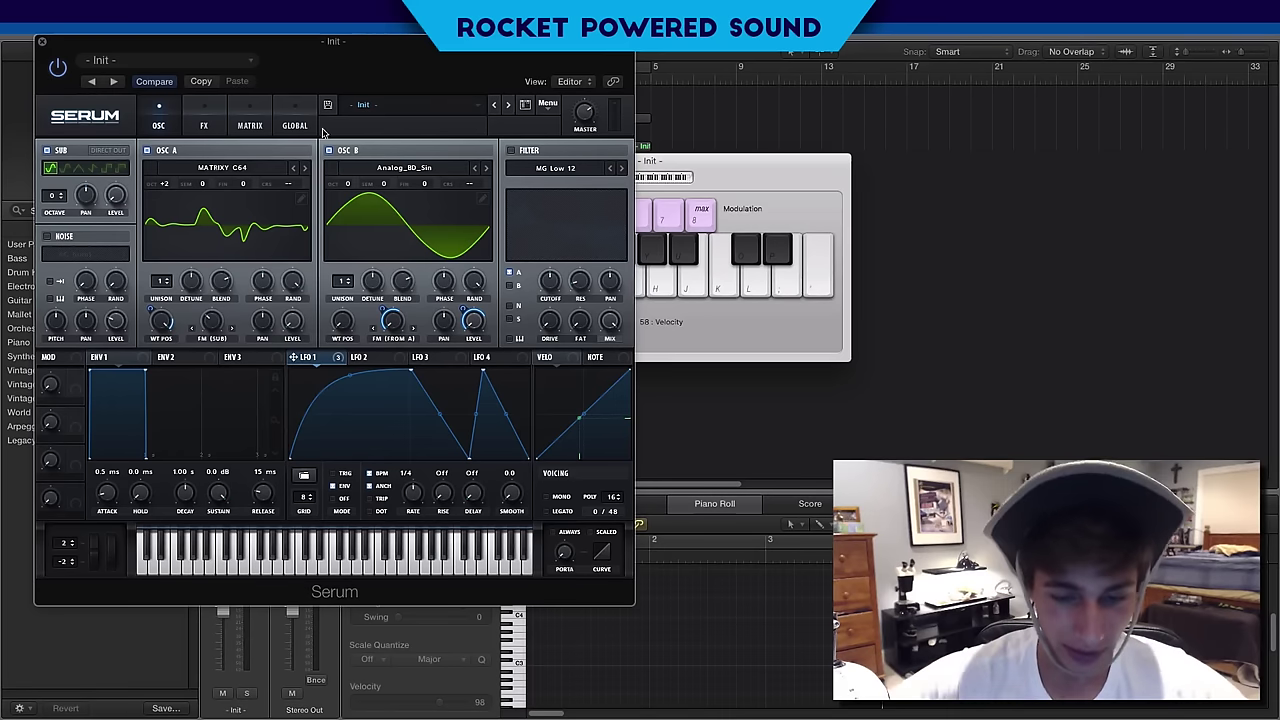
# Step: Enable the filter and set its type to the multi-mode BN 12
pyautogui.click(537, 168)
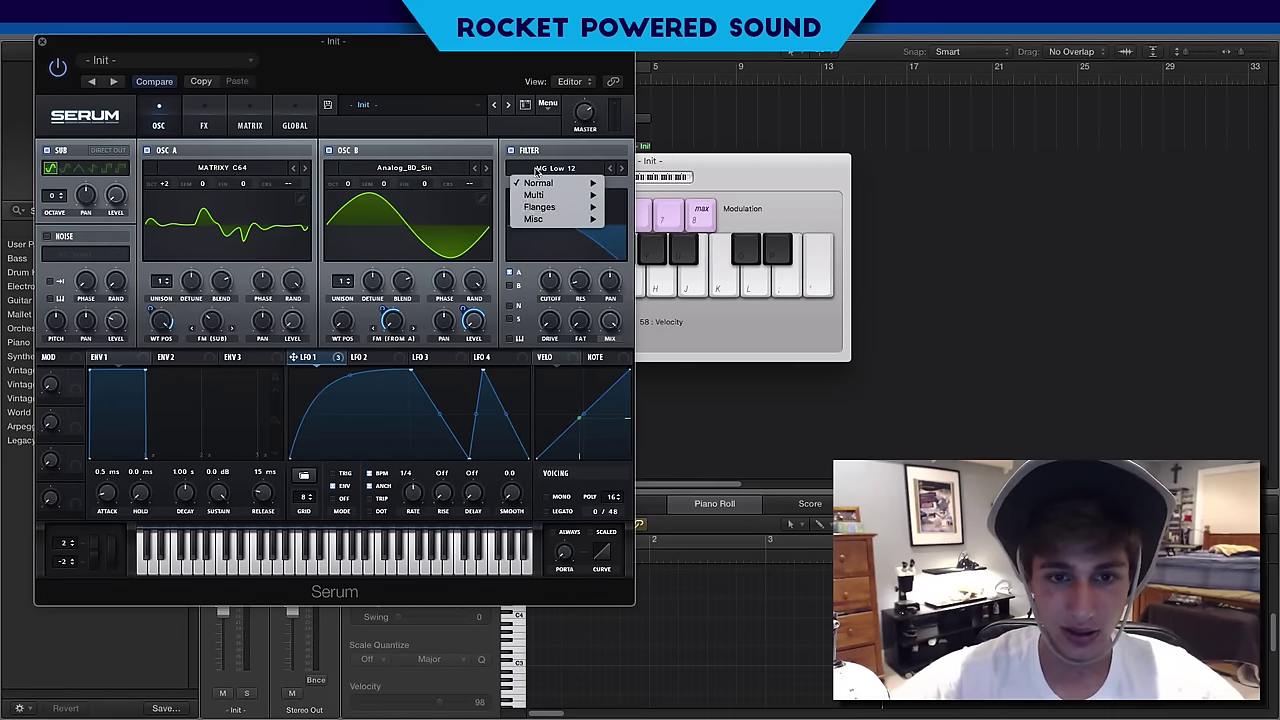
pyautogui.moveTo(560, 196)
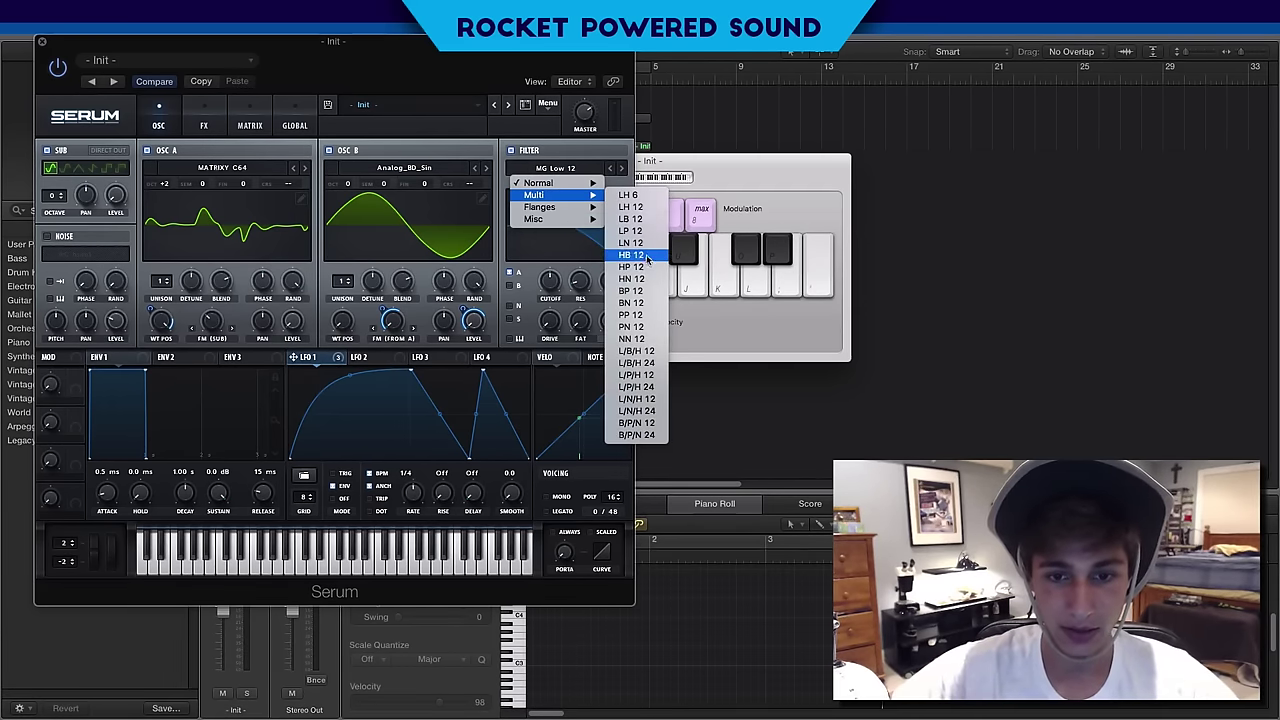
pyautogui.click(631, 302)
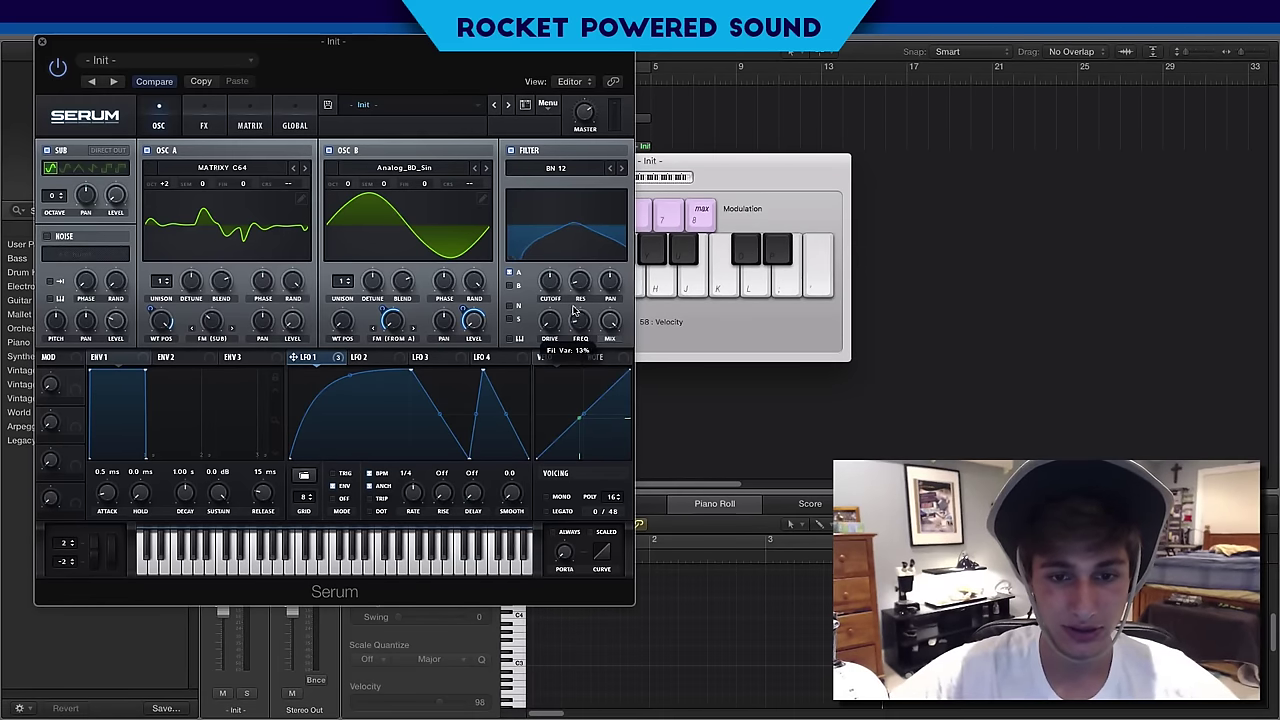
# Step: Adjust the BN 12 filter's FREQ amount and bring its cutoff down to 29 Hz
pyautogui.moveTo(556, 280); pyautogui.dragTo(586, 250)
pyautogui.moveTo(579, 320); pyautogui.dragTo(582, 286)
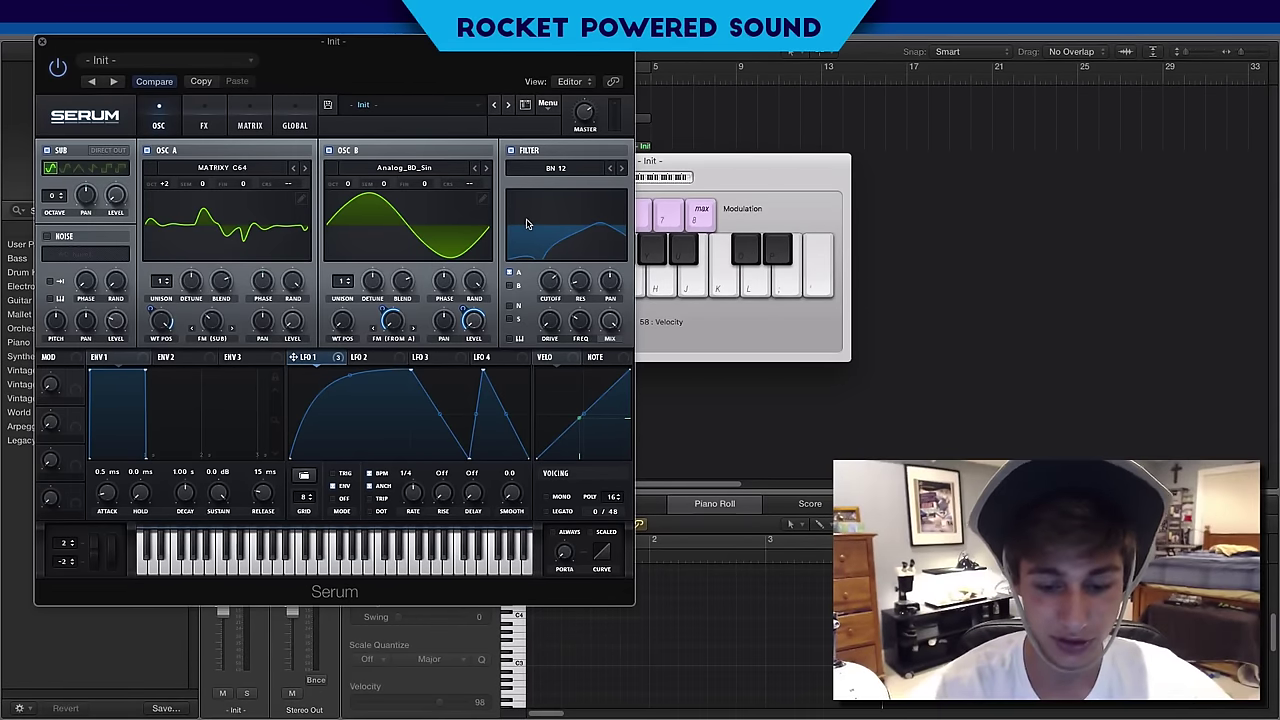
pyautogui.moveTo(550, 283); pyautogui.dragTo(520, 322)
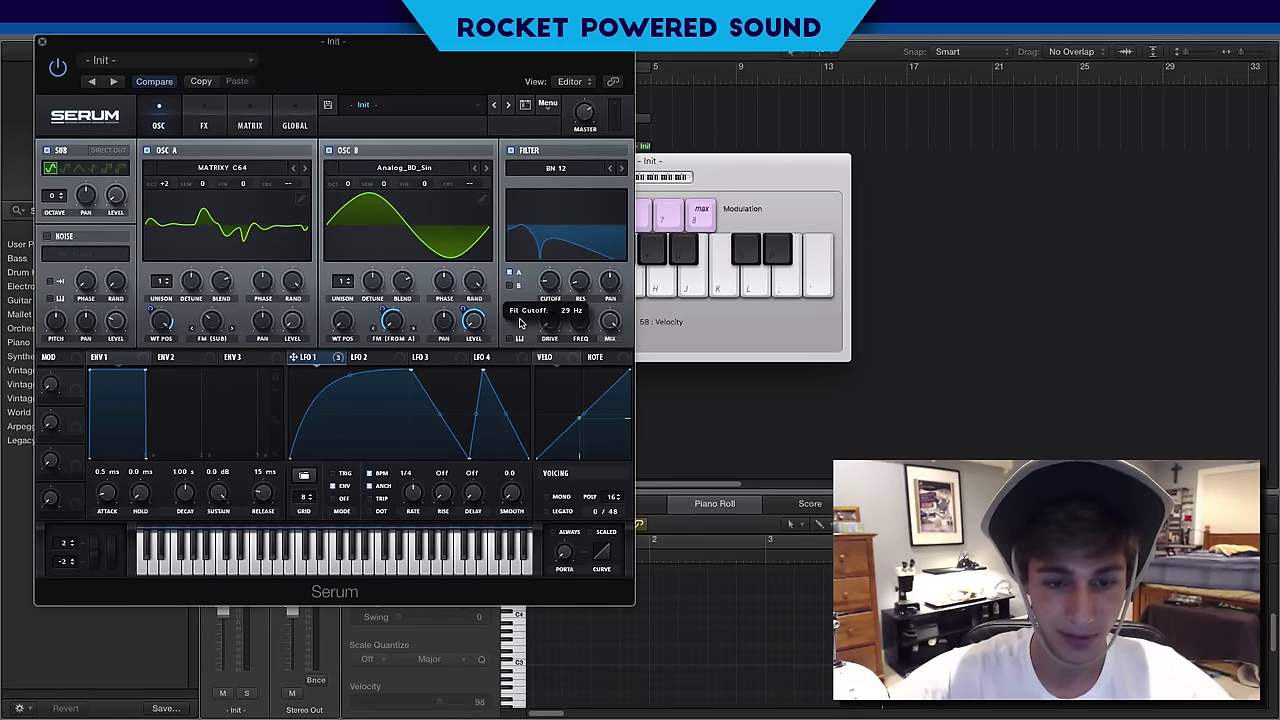
# Step: Route oscillator B into the filter alongside oscillator A and assign LFO 1 to the filter cutoff
pyautogui.moveTo(303, 357); pyautogui.dragTo(473, 308)
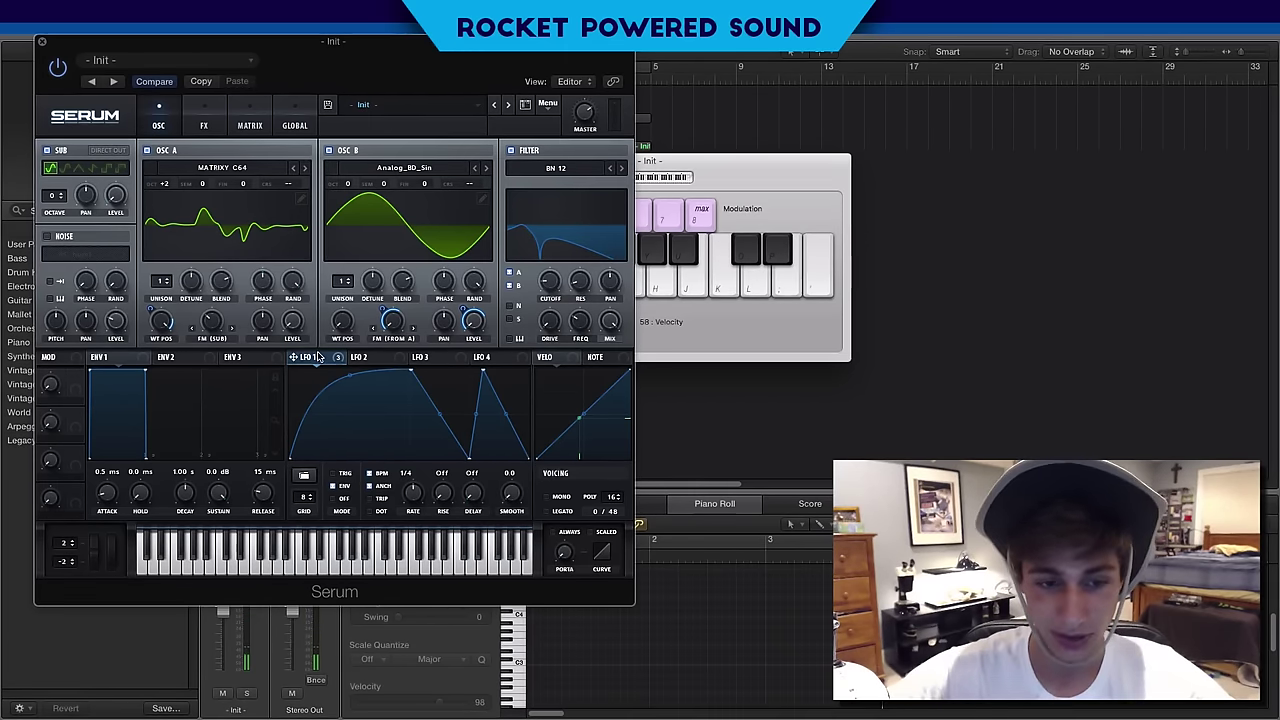
pyautogui.moveTo(322, 351)
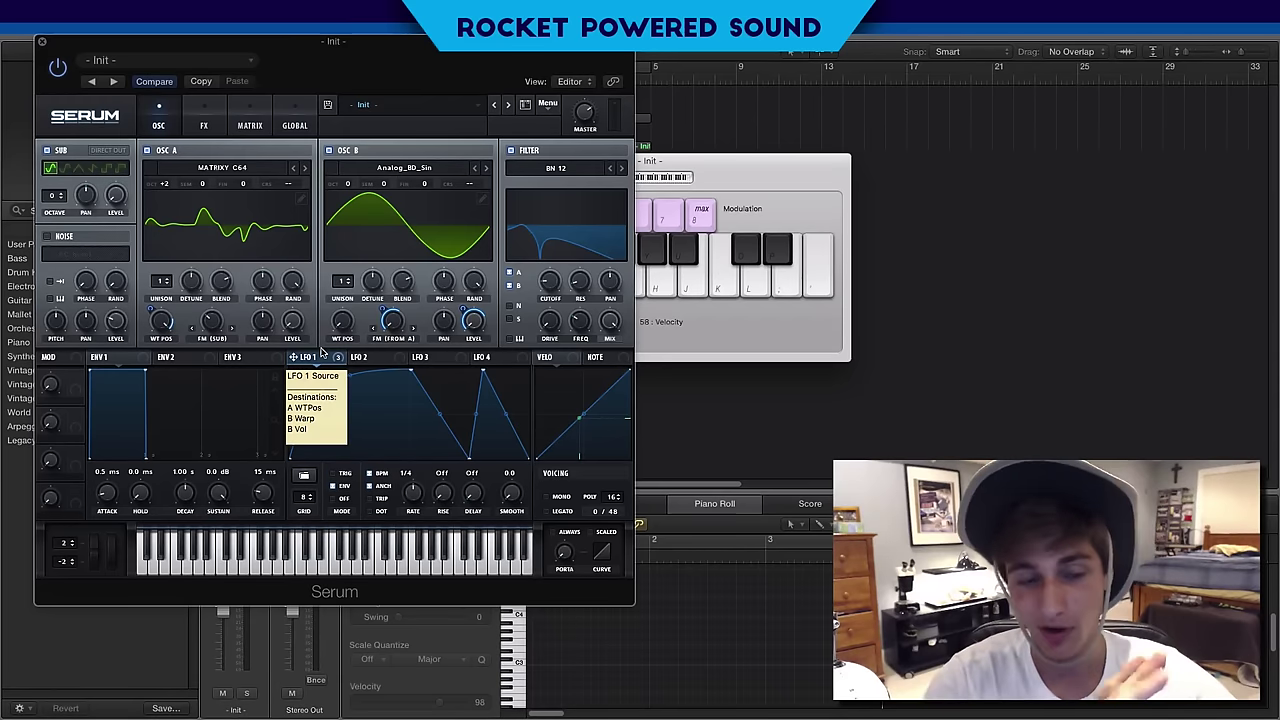
pyautogui.moveTo(322, 351); pyautogui.dragTo(518, 277)
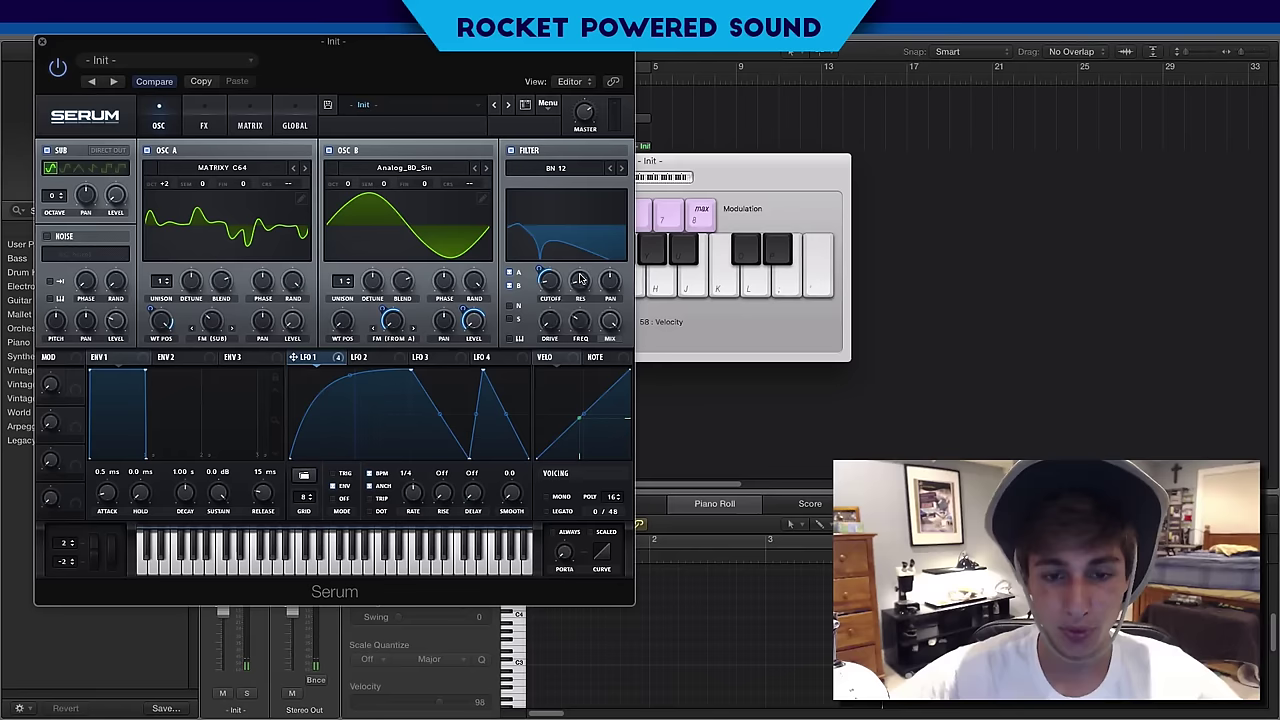
# Step: Raise the filter resonance and fine-tune LFO 1's modulation amount on the cutoff while playing a note
pyautogui.moveTo(581, 281); pyautogui.dragTo(618, 203)
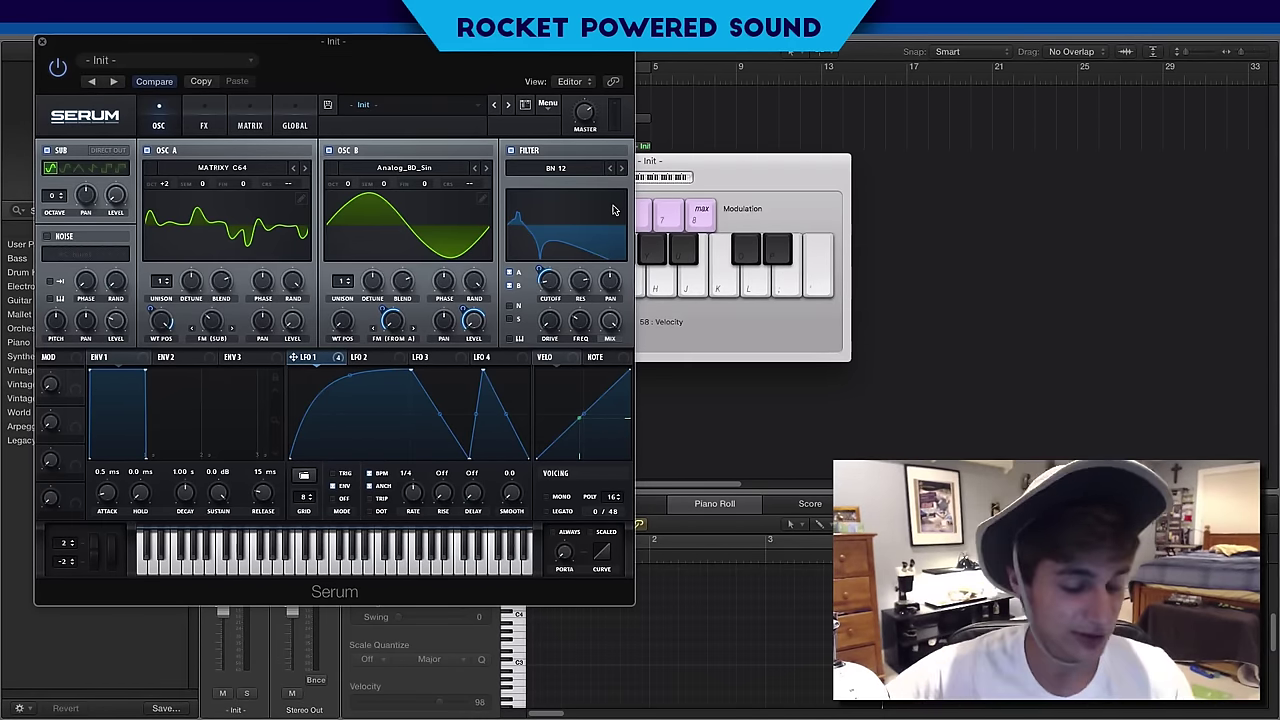
pyautogui.press('f')
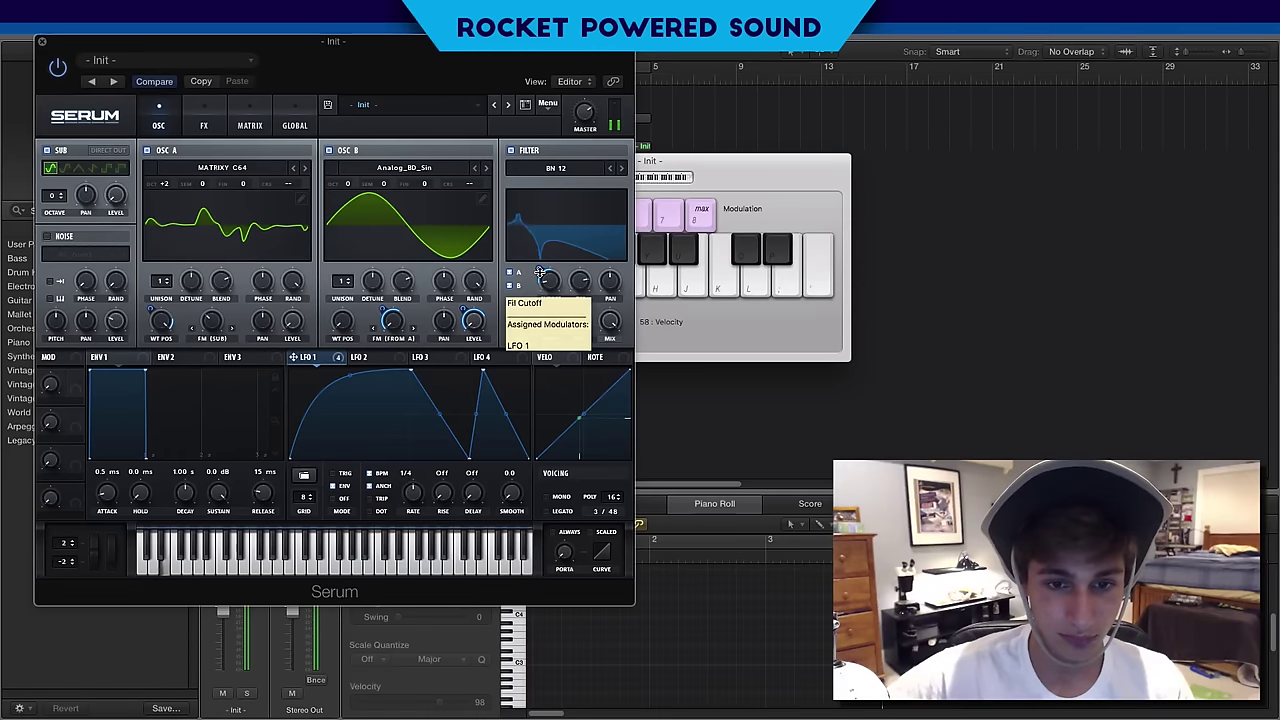
pyautogui.moveTo(540, 272); pyautogui.dragTo(537, 272)
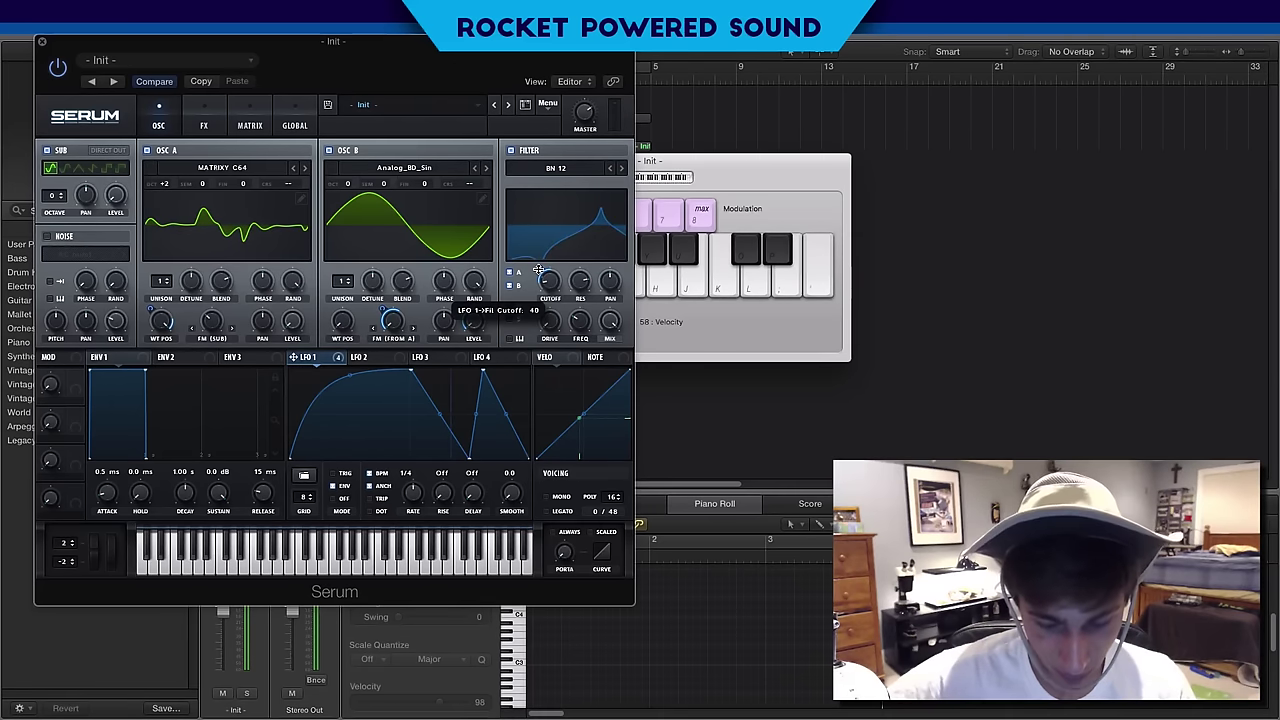
pyautogui.moveTo(538, 270); pyautogui.dragTo(543, 270)
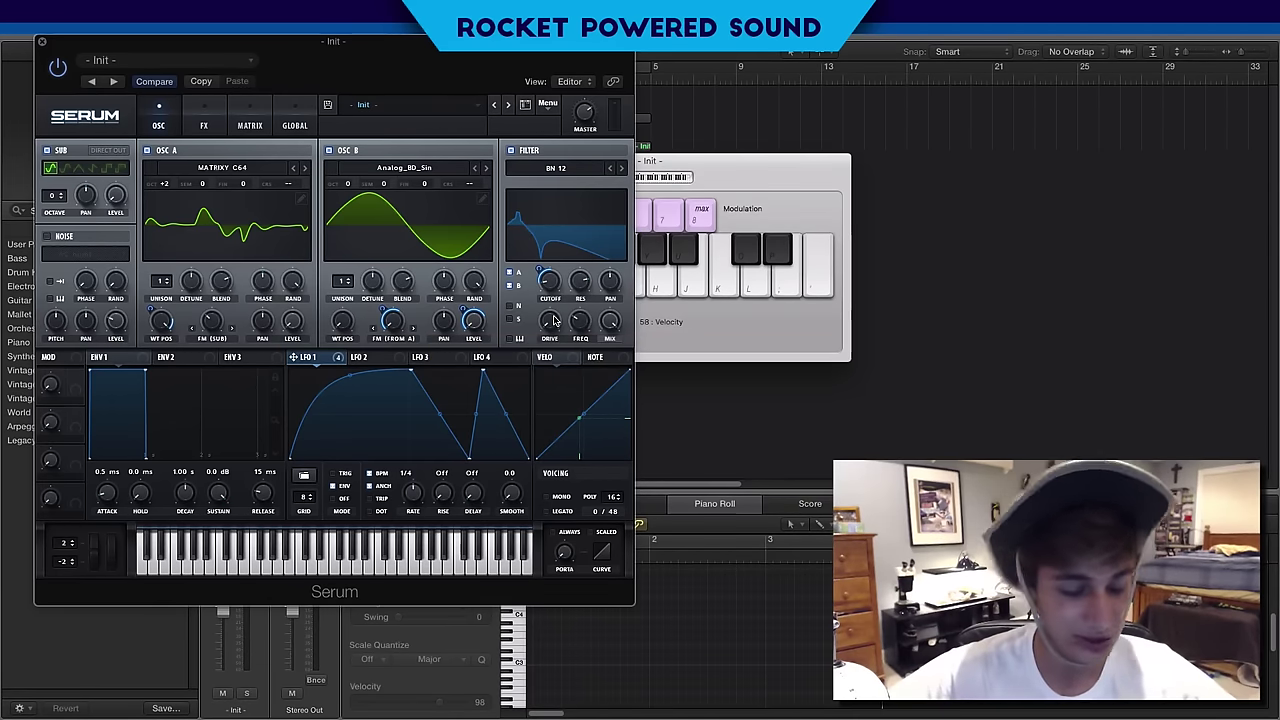
# Step: Adjust the filter drive, set its FREQ to 77% and modulate FREQ with LFO 1
pyautogui.moveTo(550, 318); pyautogui.dragTo(588, 263)
pyautogui.moveTo(581, 319)
pyautogui.mouseDown()
pyautogui.moveTo(569, 335)
pyautogui.moveTo(568, 313)
pyautogui.mouseUp()
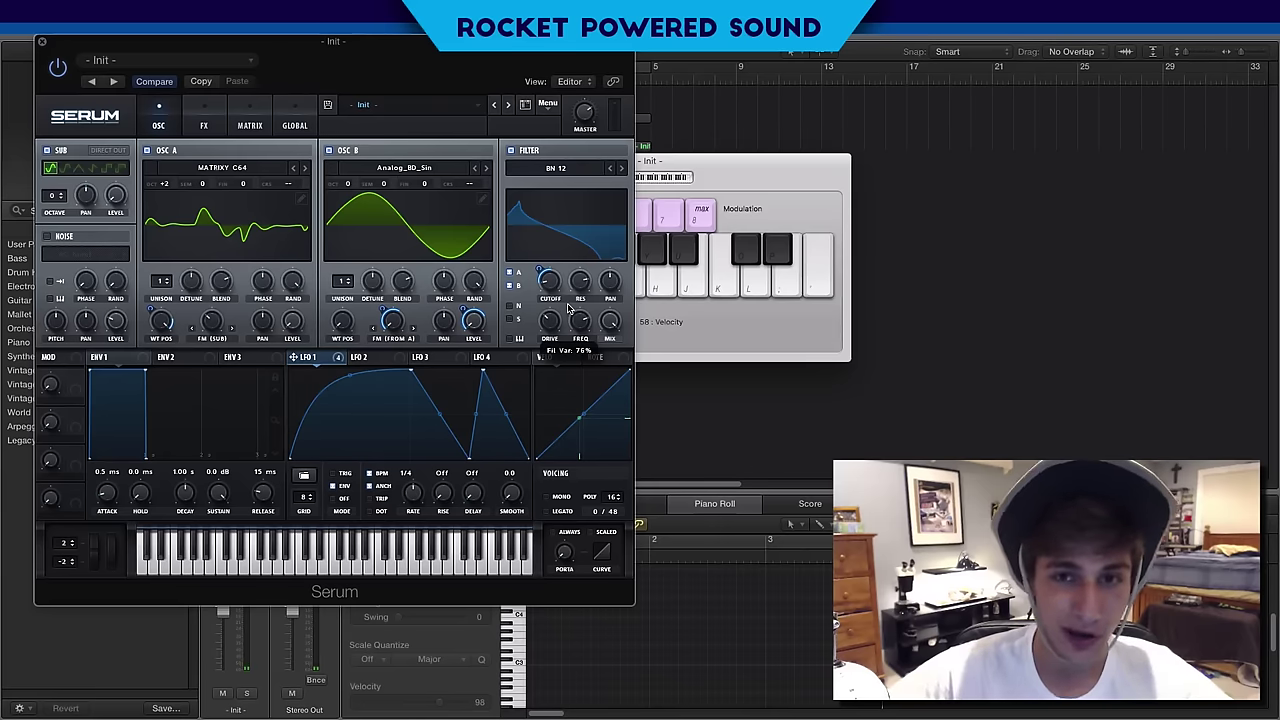
pyautogui.moveTo(572, 309)
pyautogui.mouseDown()
pyautogui.moveTo(563, 316)
pyautogui.moveTo(567, 305)
pyautogui.mouseUp()
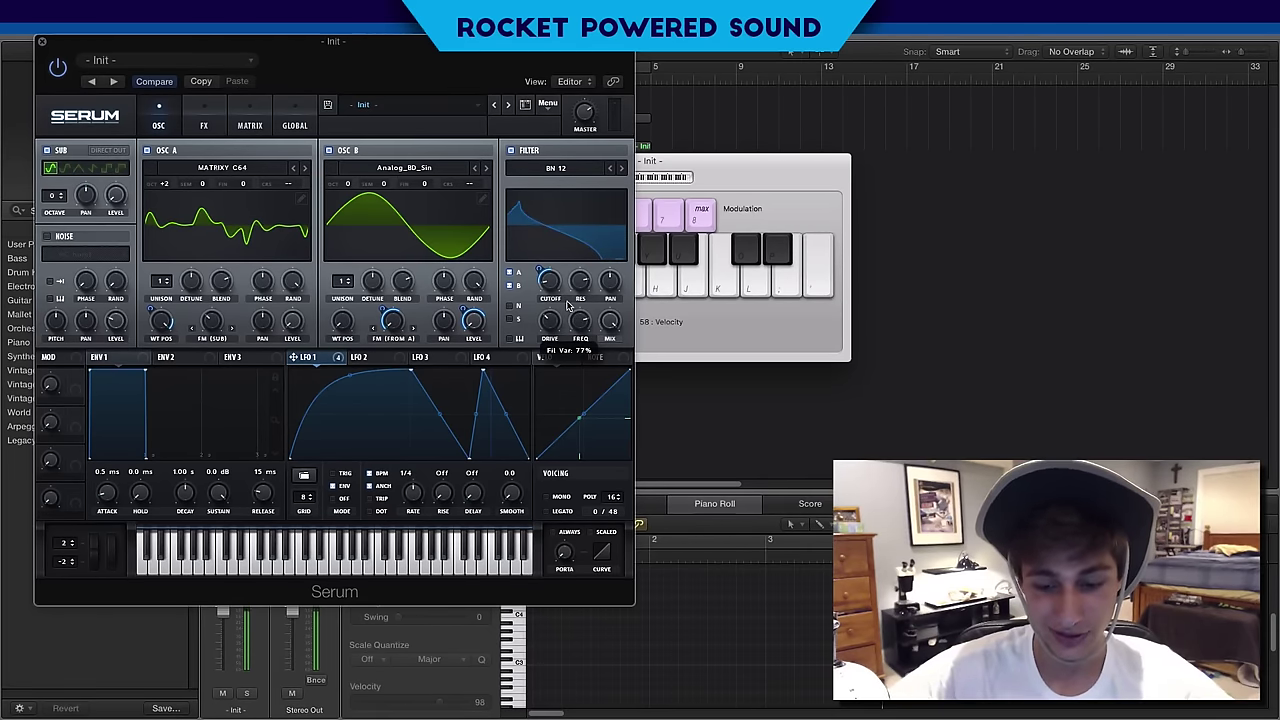
pyautogui.moveTo(290, 357); pyautogui.dragTo(545, 326)
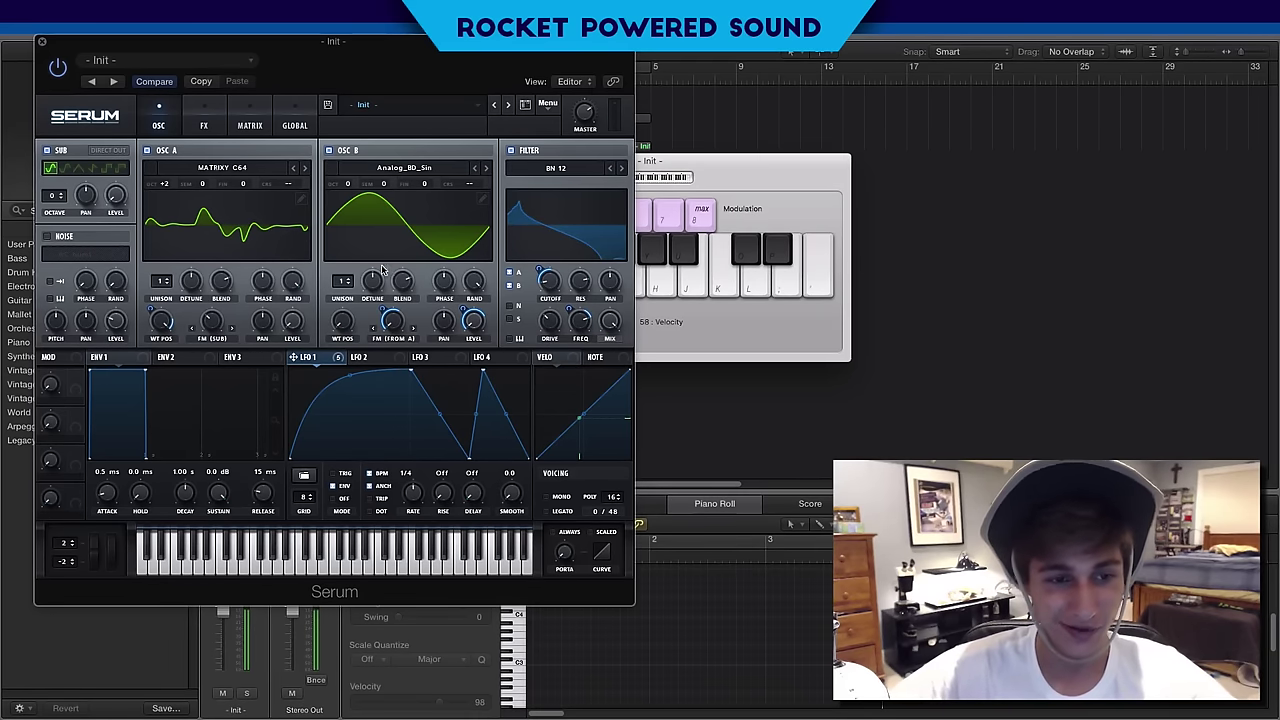
pyautogui.click(748, 237)
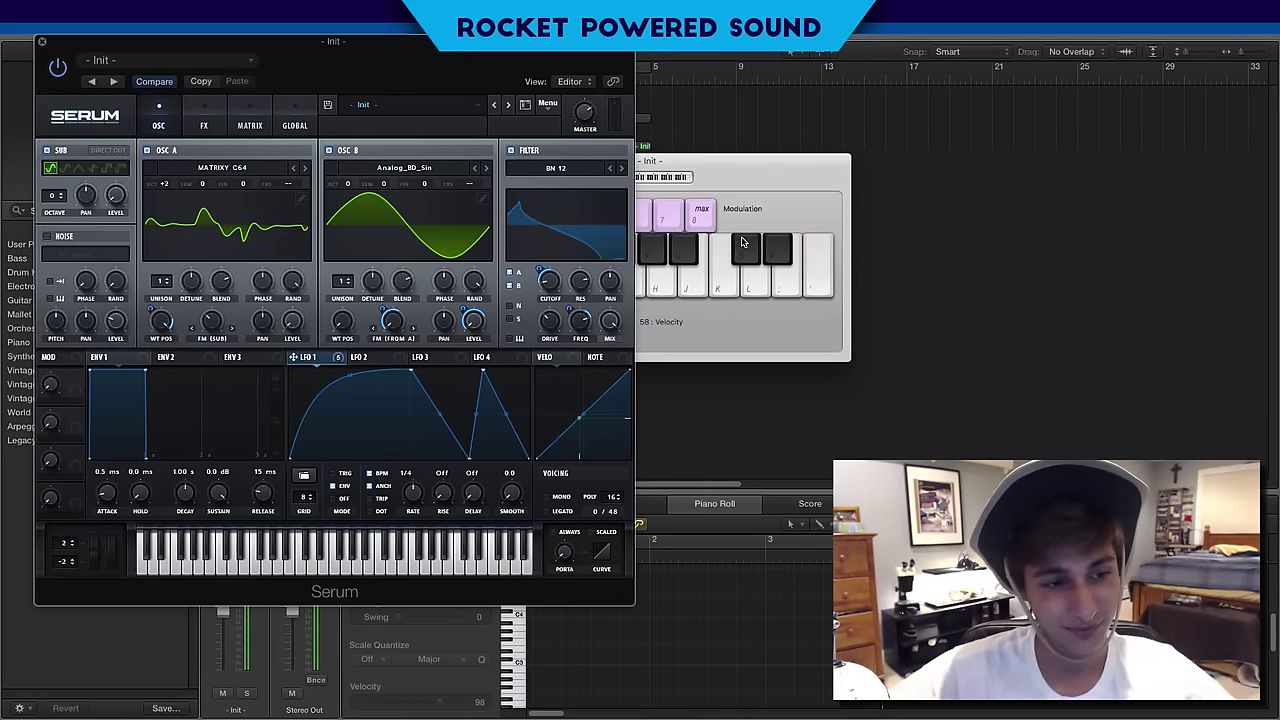
# Step: Enable the Filter effect, move it ahead of Distortion in the effects chain and set its type to High 24
pyautogui.click(214, 116)
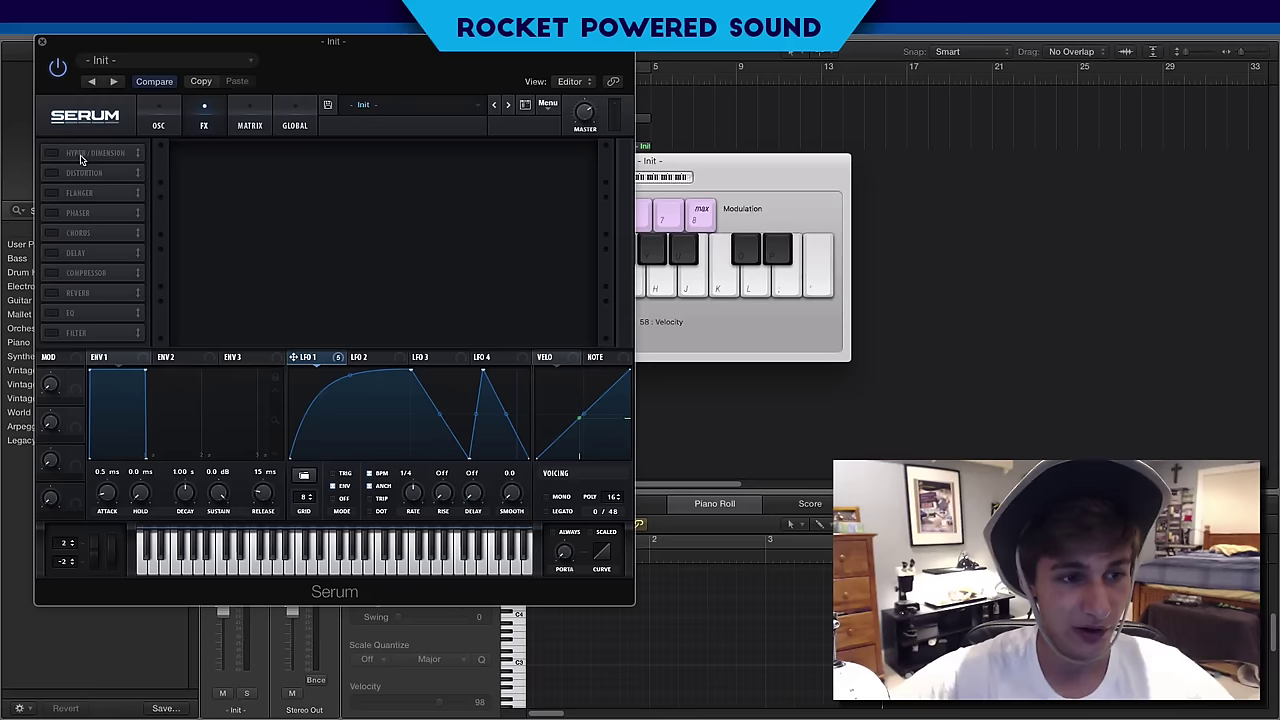
pyautogui.click(61, 332)
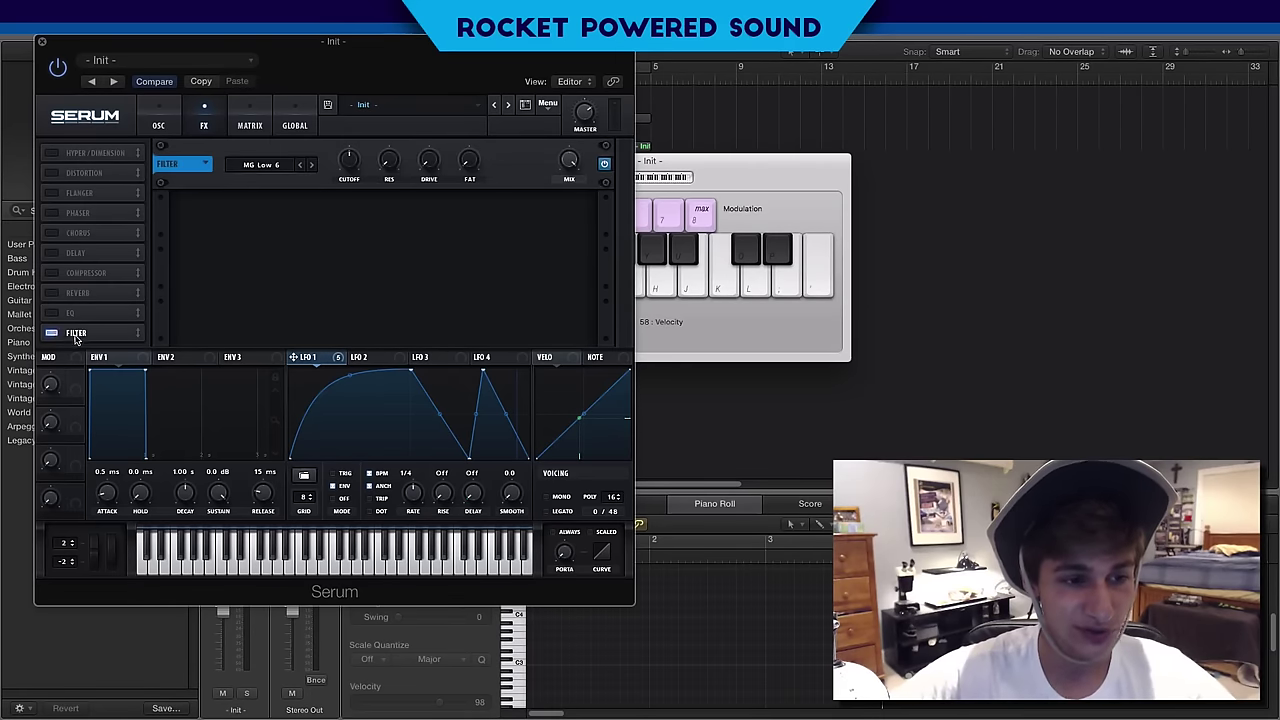
pyautogui.moveTo(65, 333); pyautogui.dragTo(105, 172)
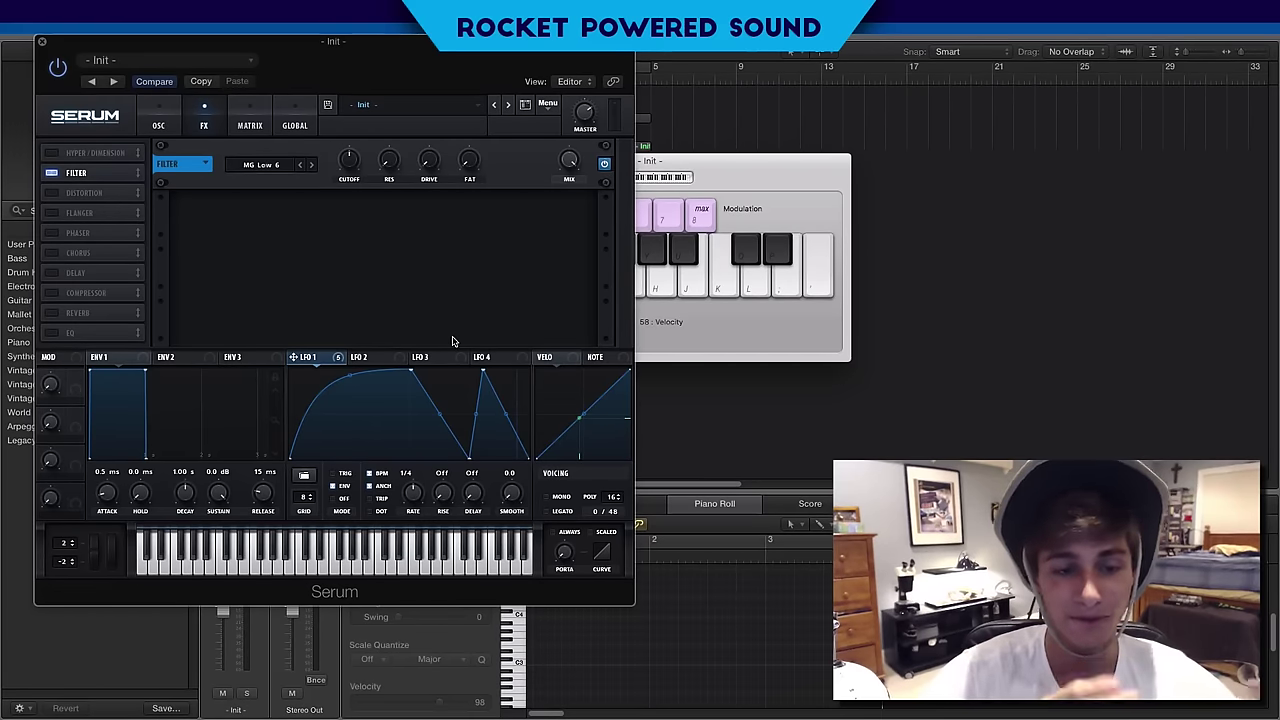
pyautogui.click(262, 166)
pyautogui.moveTo(272, 192)
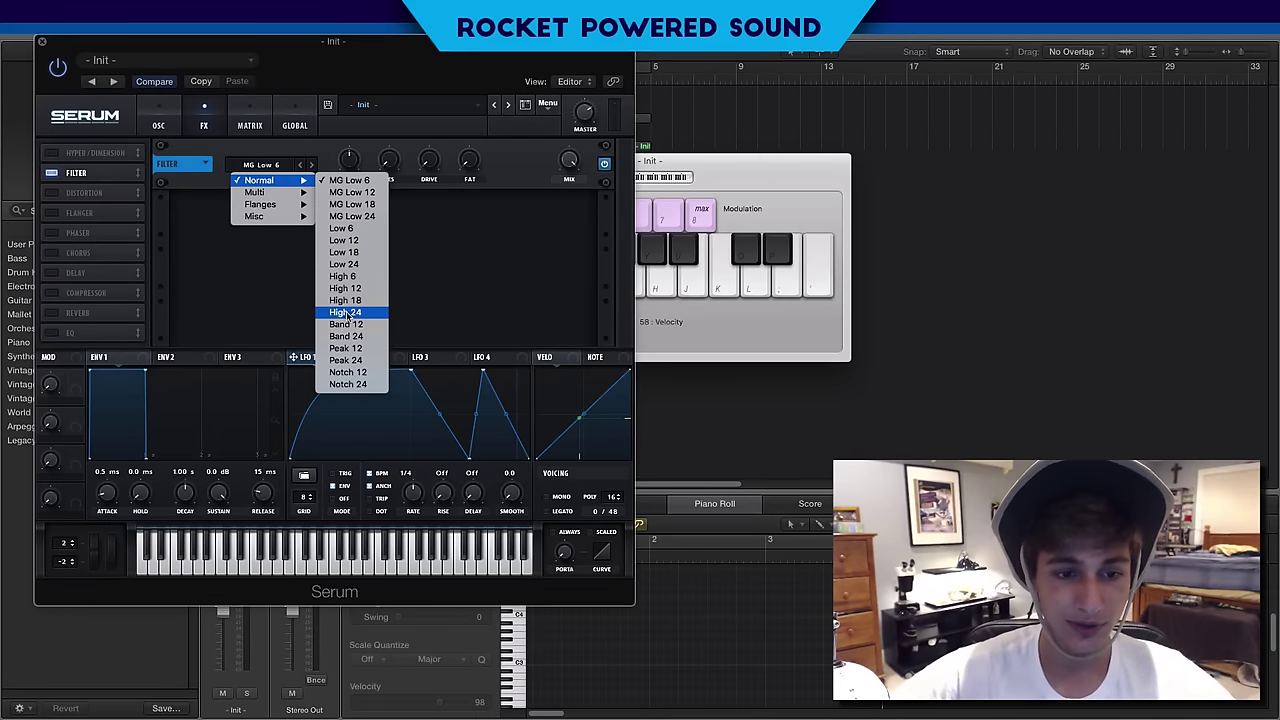
pyautogui.click(346, 312)
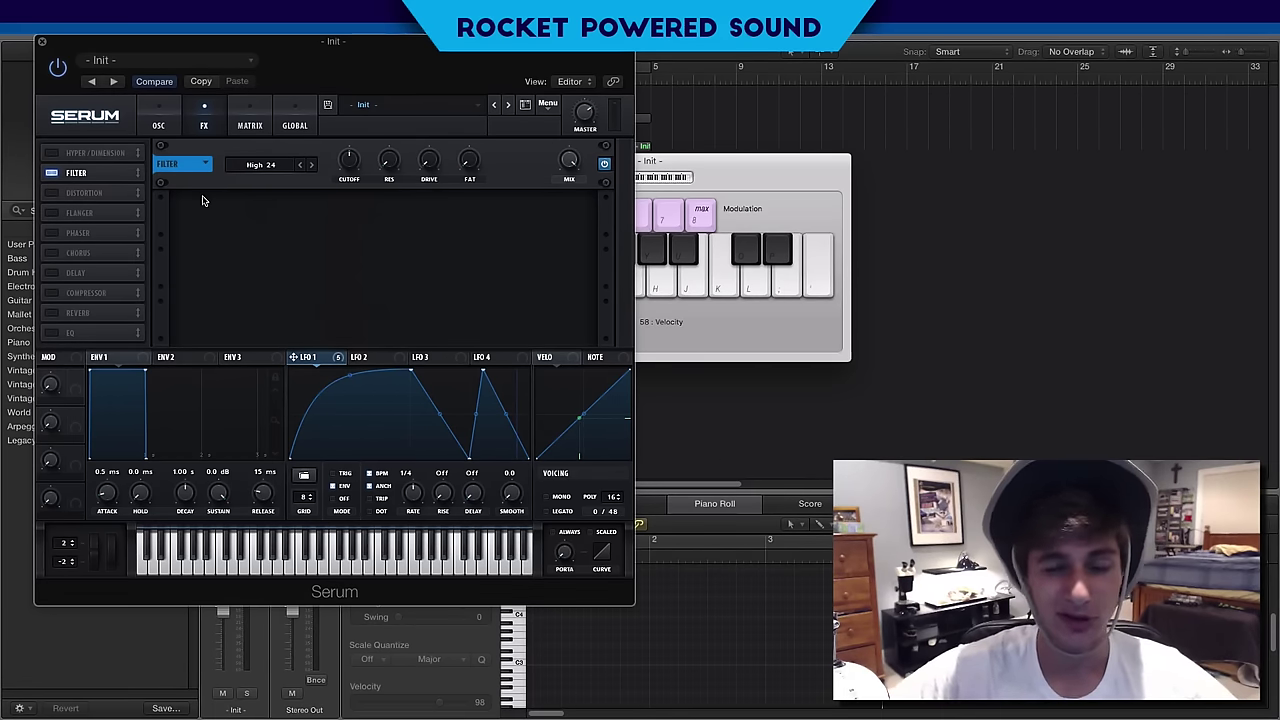
# Step: Assign LFO 2 to the cutoff of the High 24 Filter effect
pyautogui.click(366, 357)
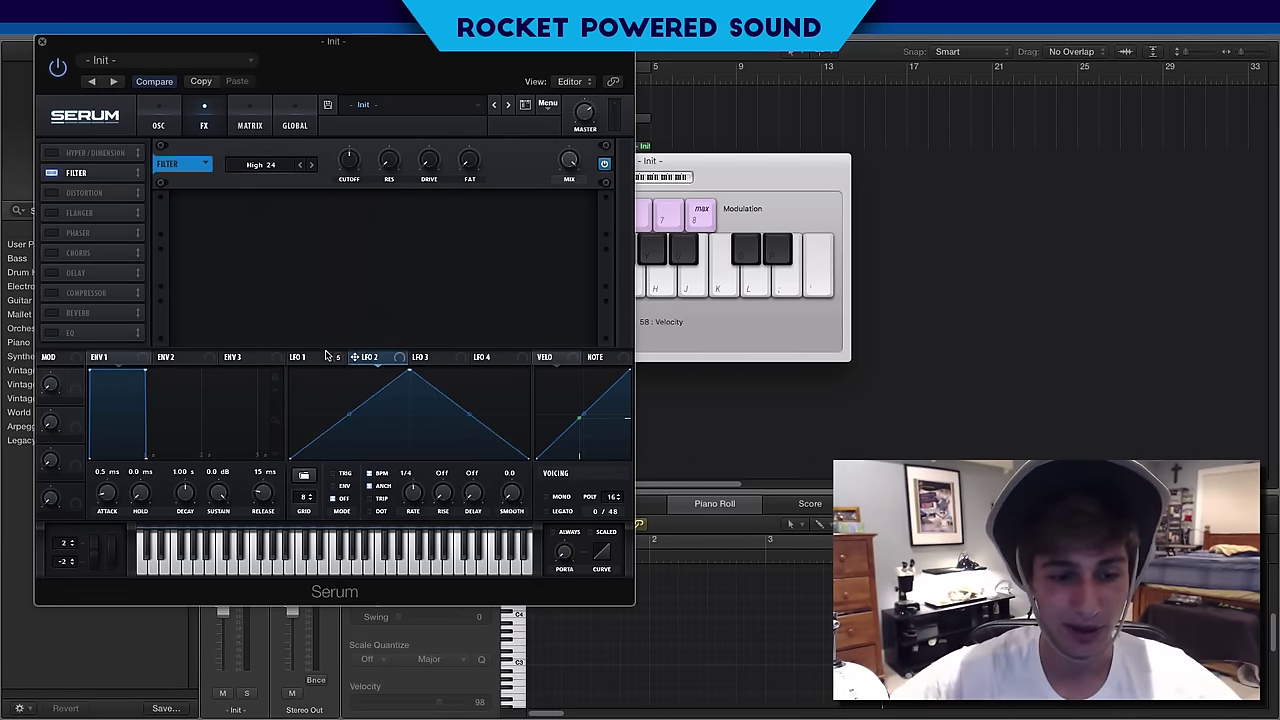
pyautogui.moveTo(368, 358); pyautogui.dragTo(349, 161)
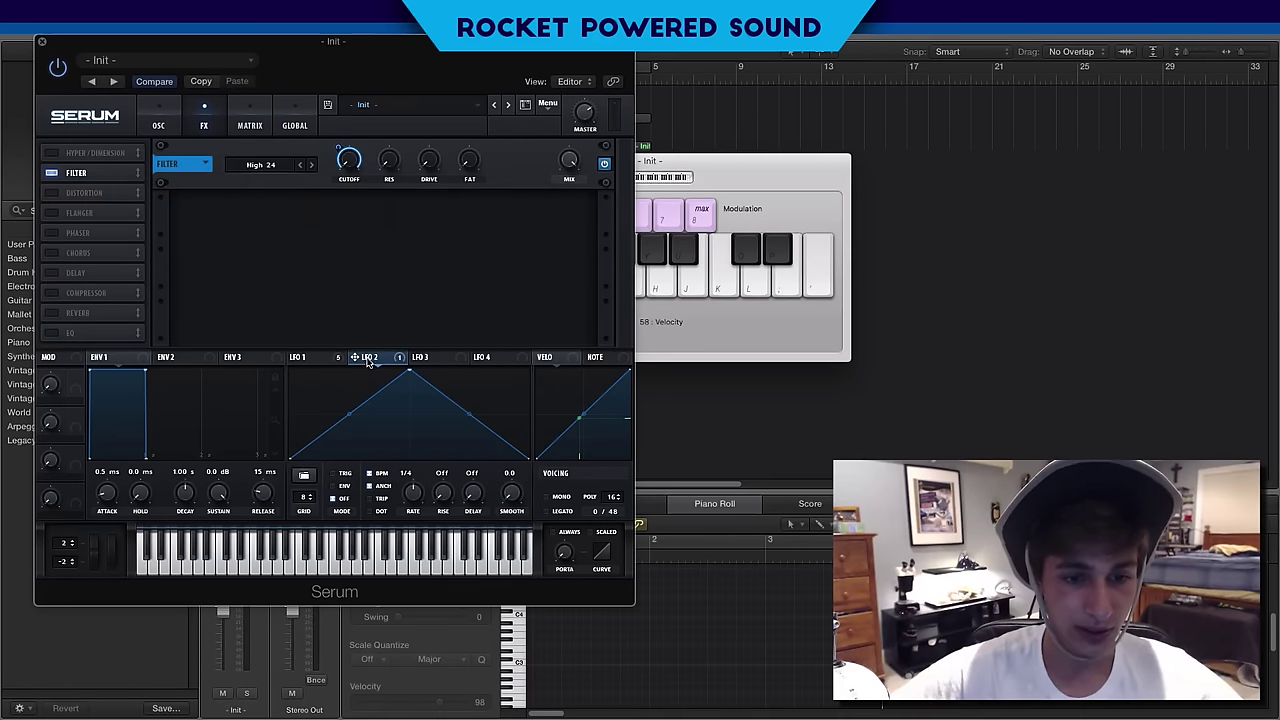
pyautogui.moveTo(366, 358)
pyautogui.mouseDown()
pyautogui.moveTo(350, 198)
pyautogui.moveTo(374, 354)
pyautogui.mouseUp()
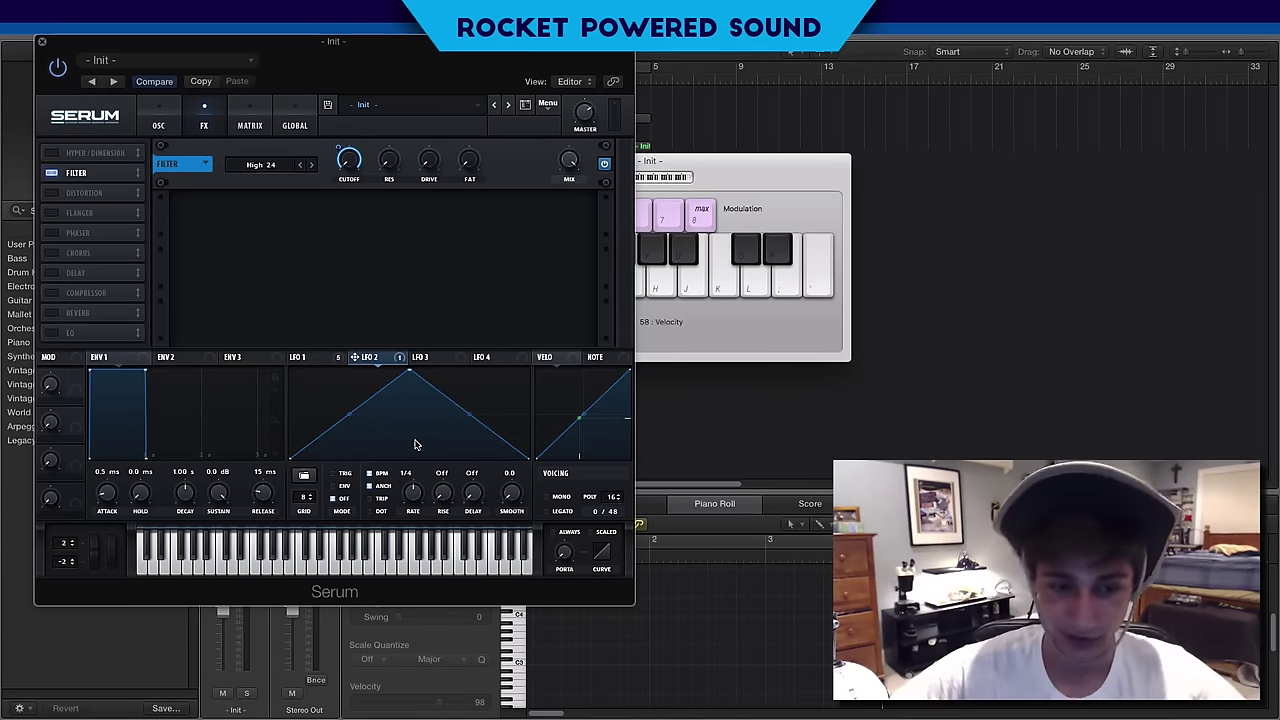
# Step: Reshape LFO 2 into a falling ramp that reaches zero at about three quarters of its length, and switch it to ENV mode
pyautogui.moveTo(409, 371); pyautogui.dragTo(235, 335)
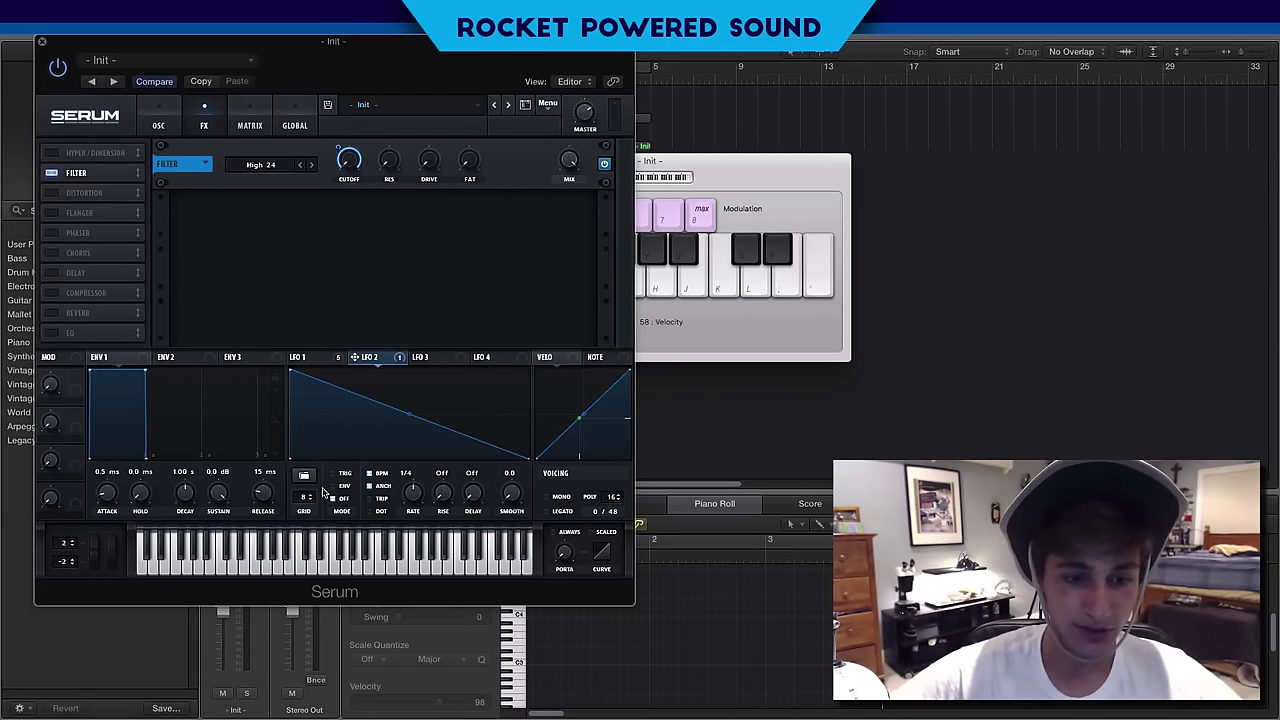
pyautogui.click(306, 357)
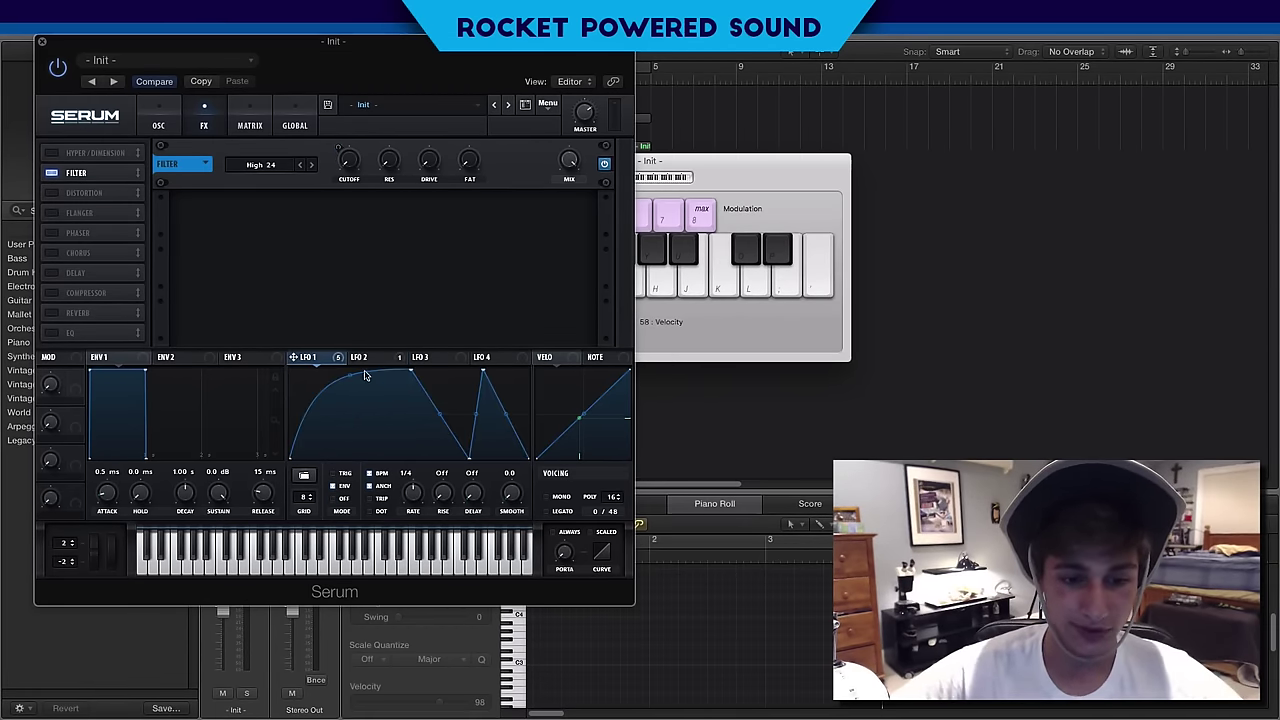
pyautogui.click(370, 357)
pyautogui.moveTo(383, 416); pyautogui.dragTo(408, 488)
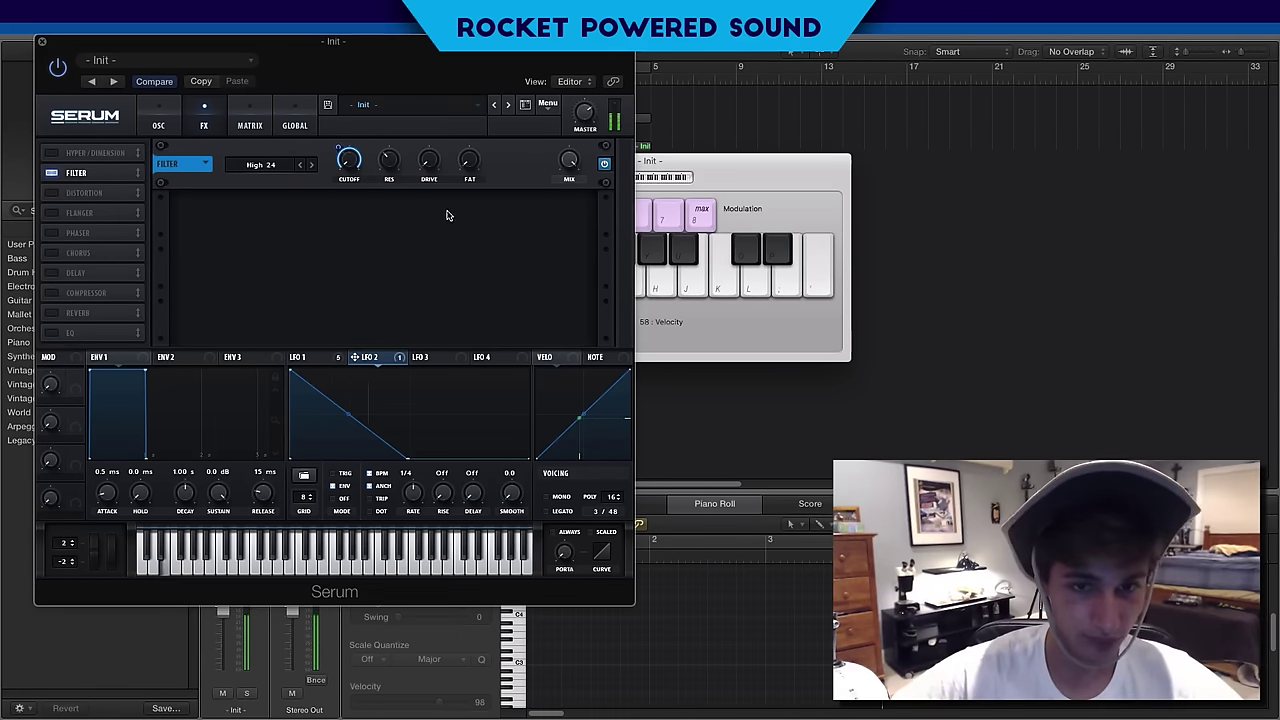
pyautogui.moveTo(594, 114)
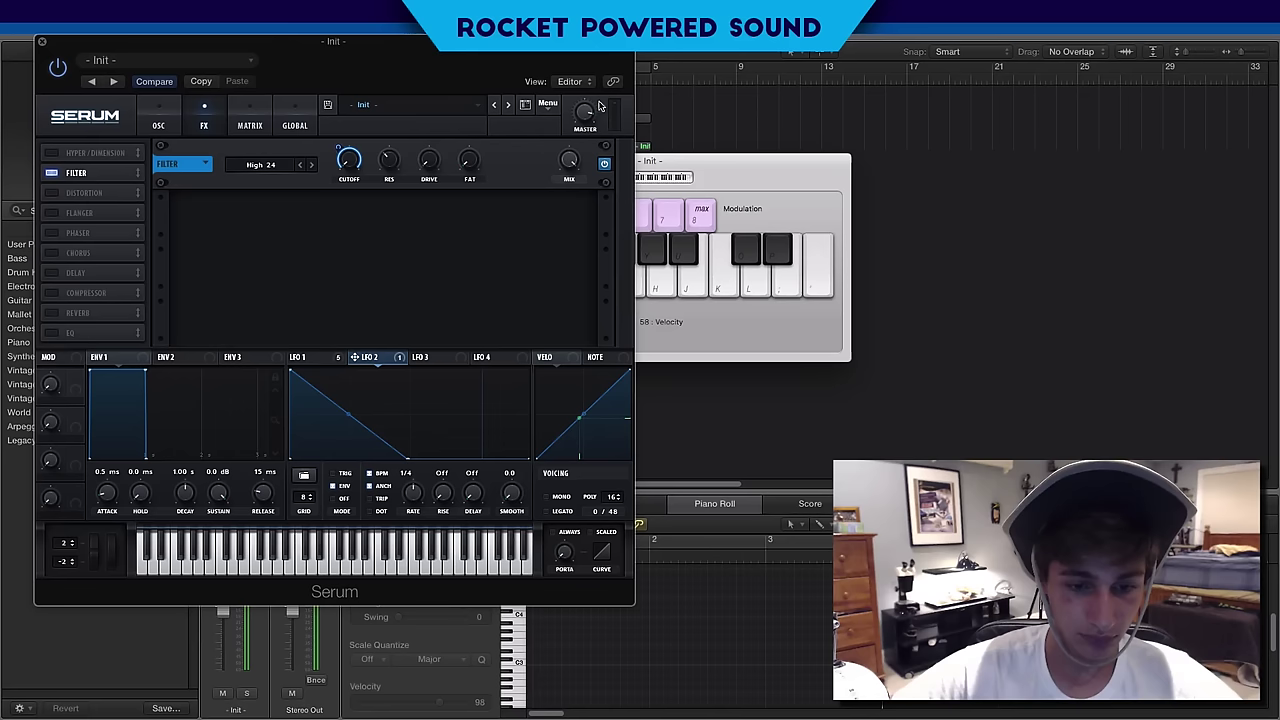
pyautogui.press('g')
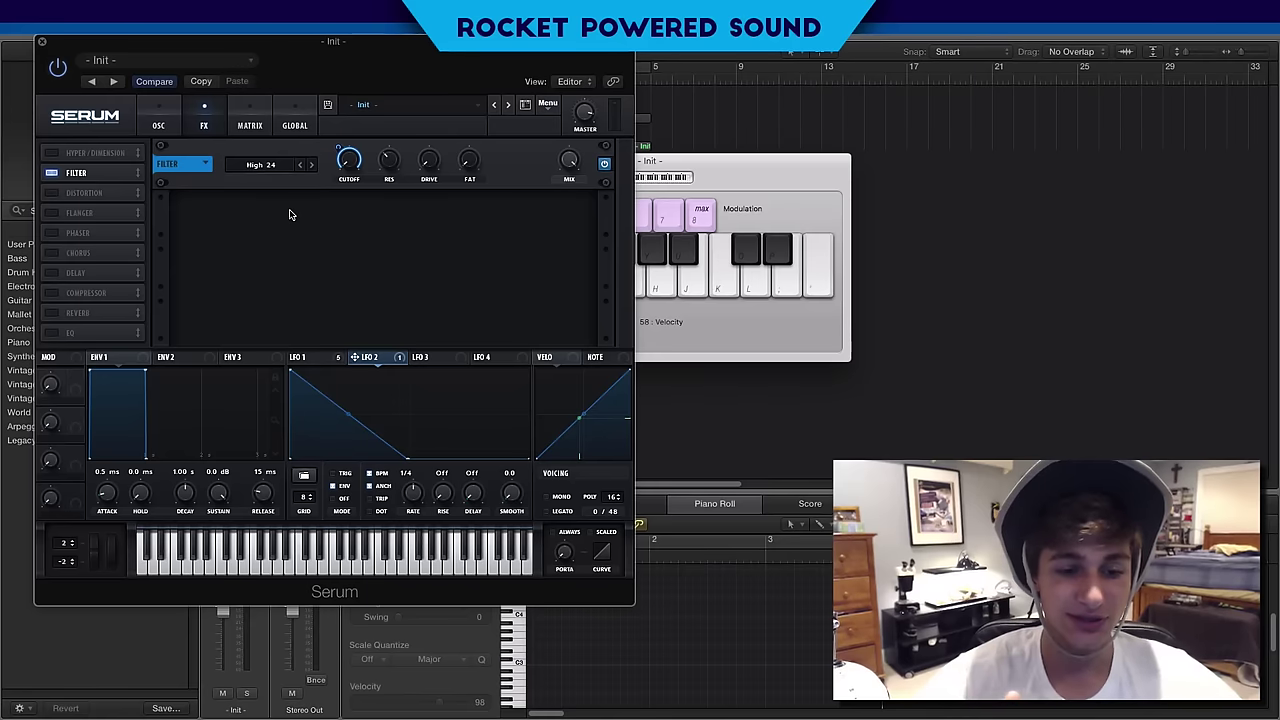
pyautogui.moveTo(425, 461); pyautogui.dragTo(476, 460)
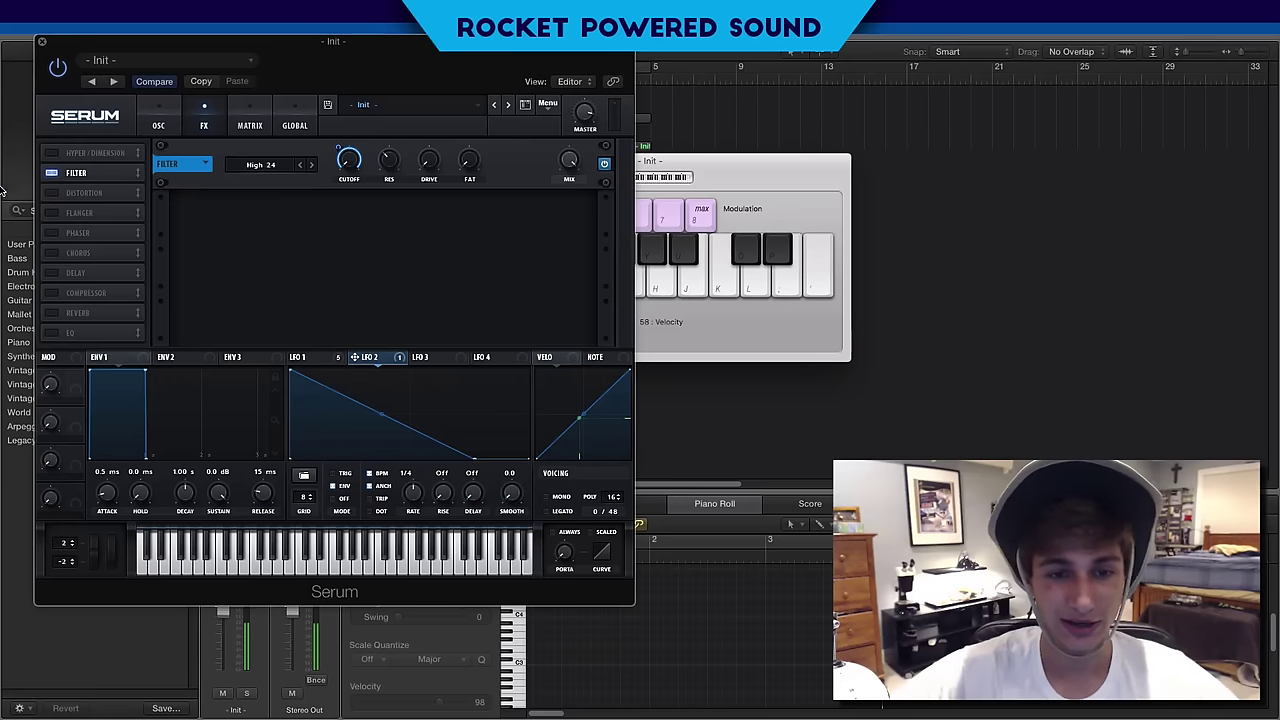
# Step: Enable Hyper/Dimension after Delay with Filter first in the chain, set the Dimension size to 3% and adjust its mix
pyautogui.click(51, 153)
pyautogui.moveTo(110, 171); pyautogui.dragTo(112, 142)
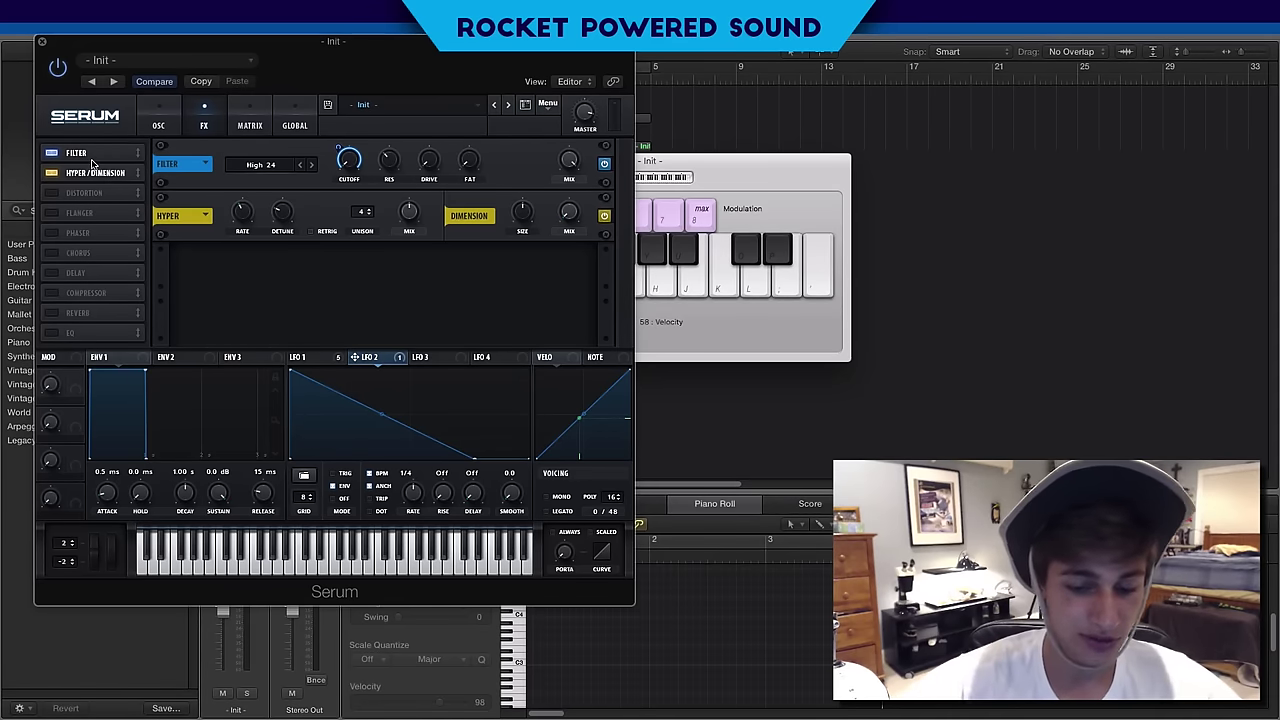
pyautogui.moveTo(97, 172); pyautogui.dragTo(100, 291)
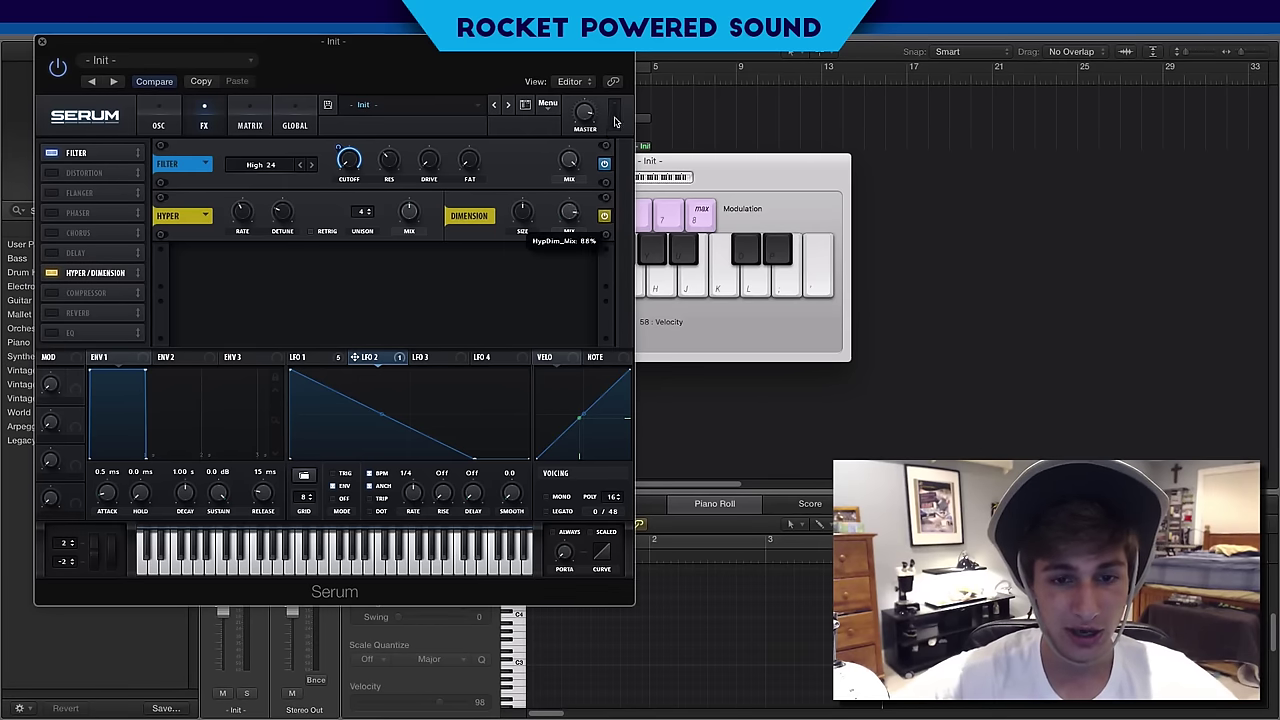
pyautogui.moveTo(107, 273)
pyautogui.mouseDown()
pyautogui.moveTo(105, 292)
pyautogui.moveTo(110, 273)
pyautogui.mouseUp()
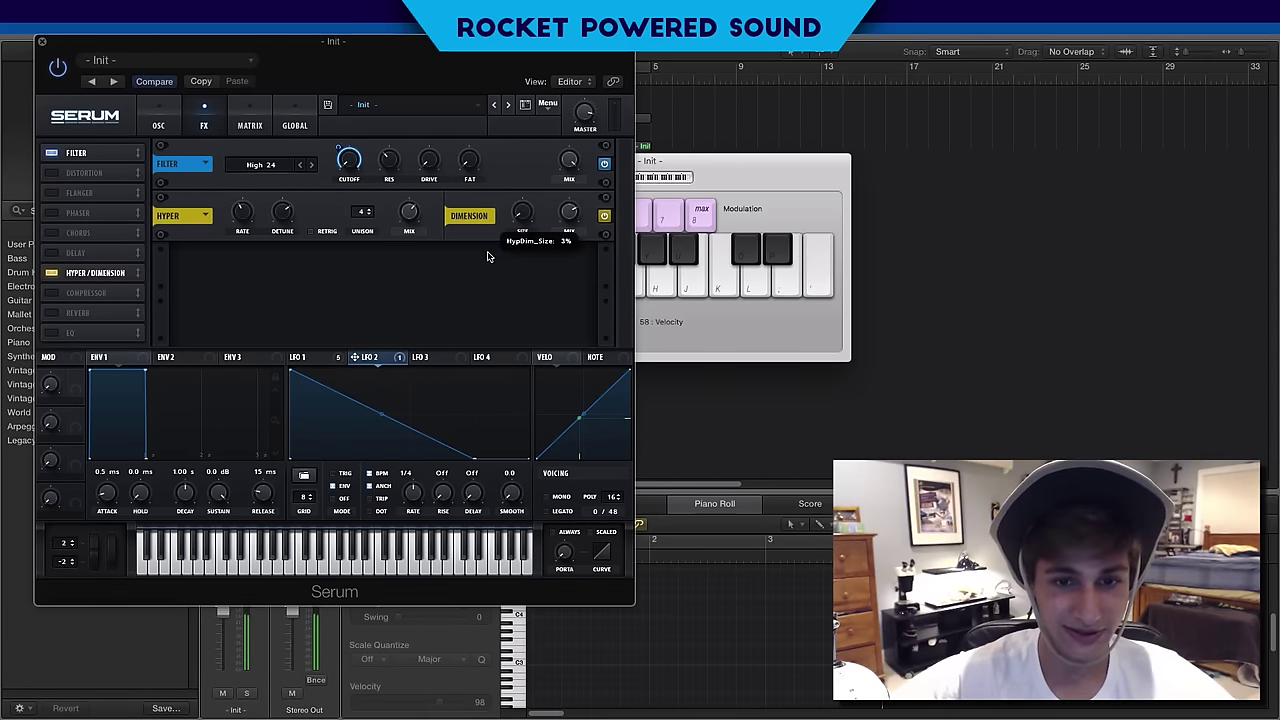
pyautogui.moveTo(571, 216); pyautogui.dragTo(527, 239)
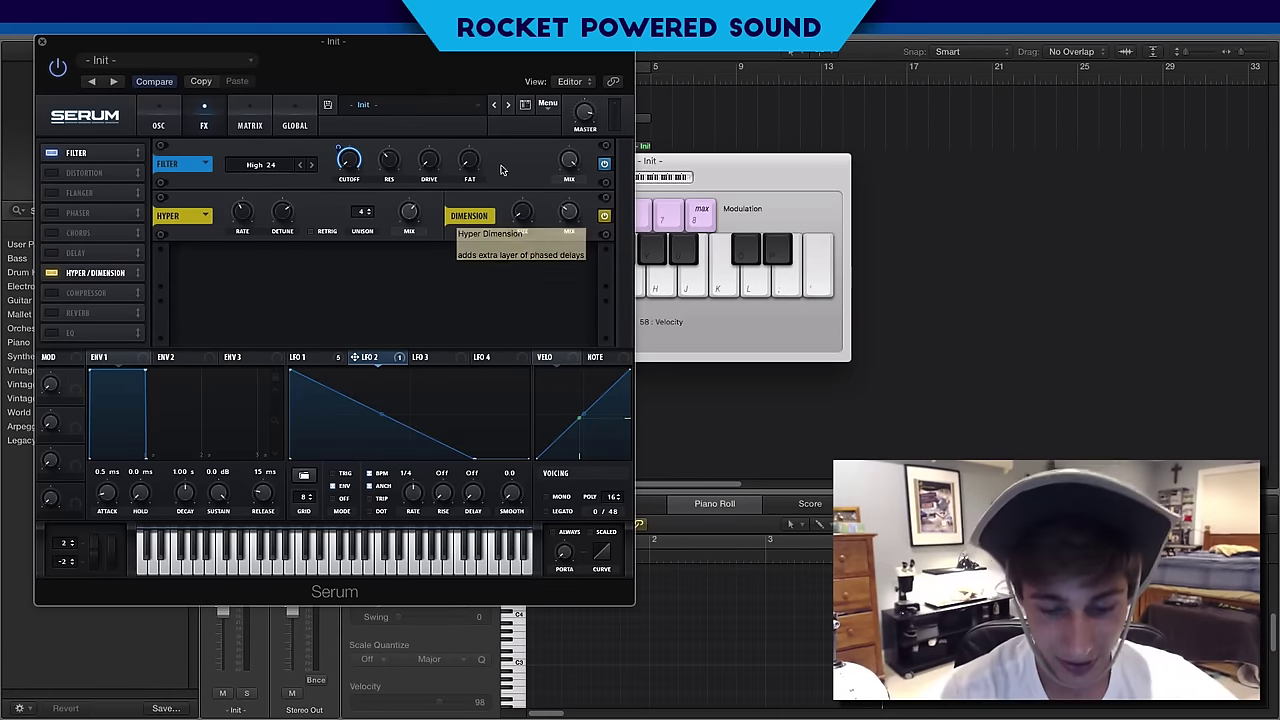
# Step: Enable the Phaser effect in the chain, comparing the sound with it off and on
pyautogui.click(61, 216)
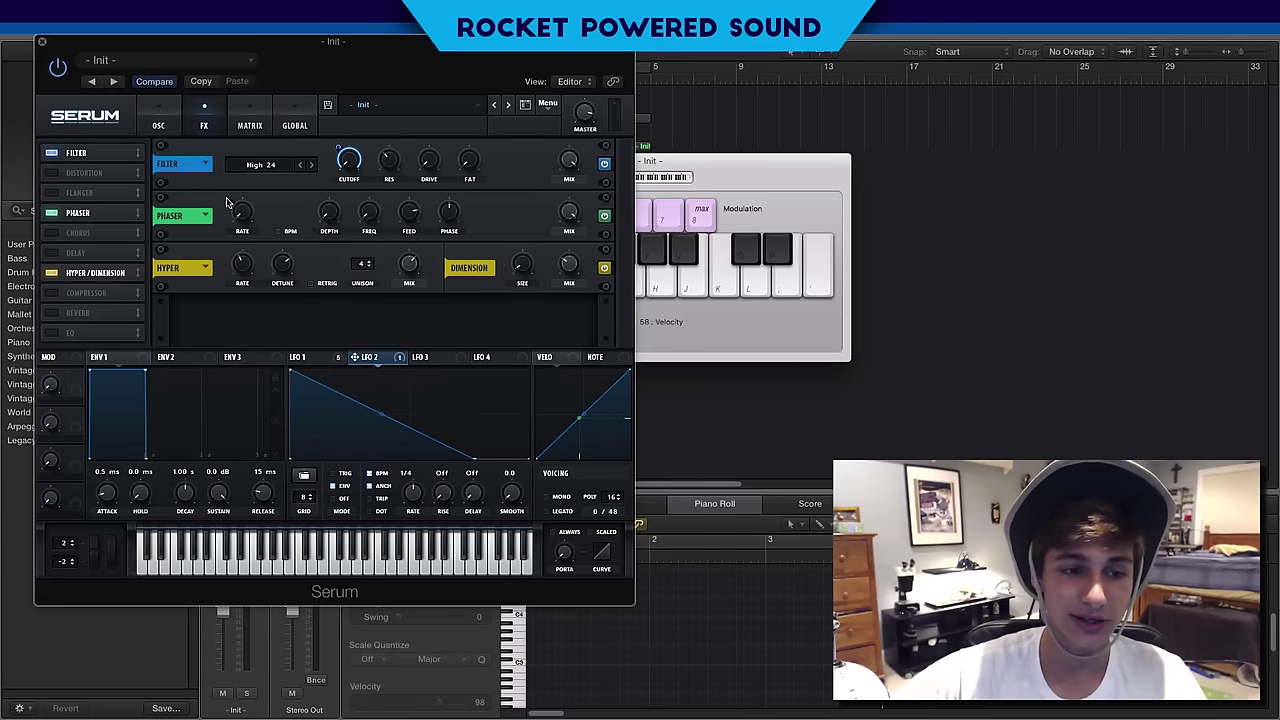
pyautogui.click(47, 214)
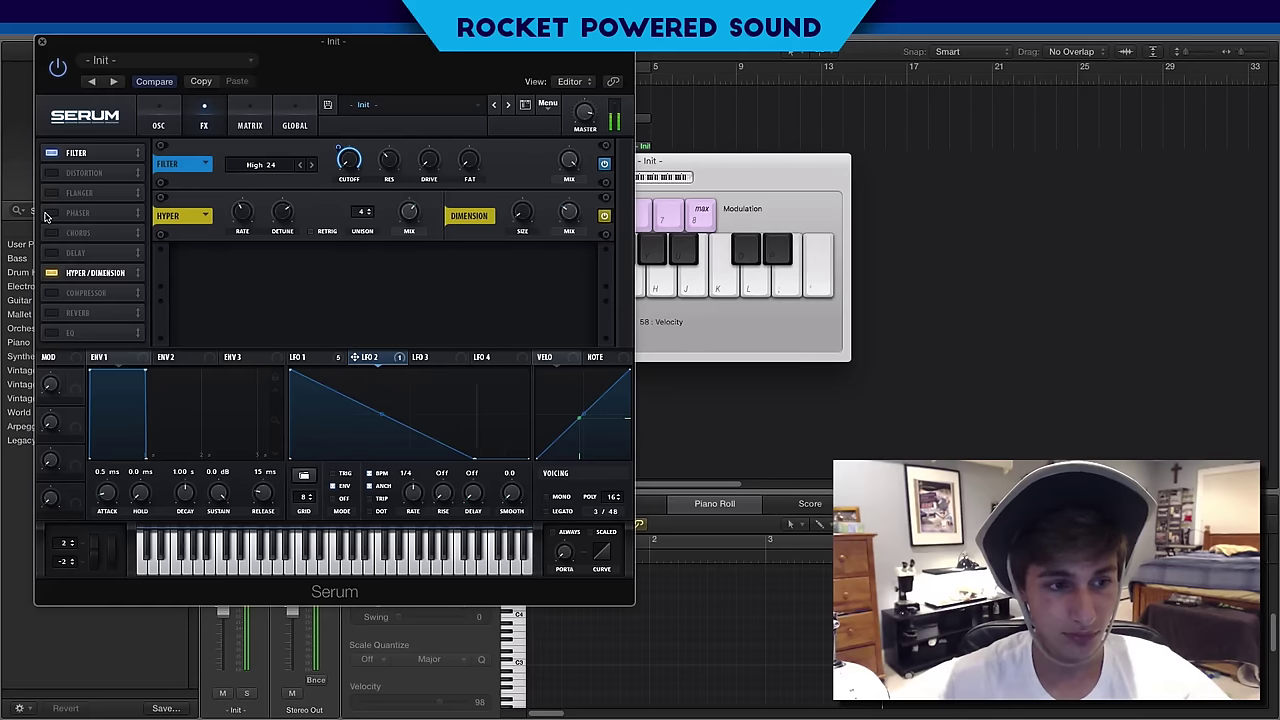
pyautogui.click(48, 214)
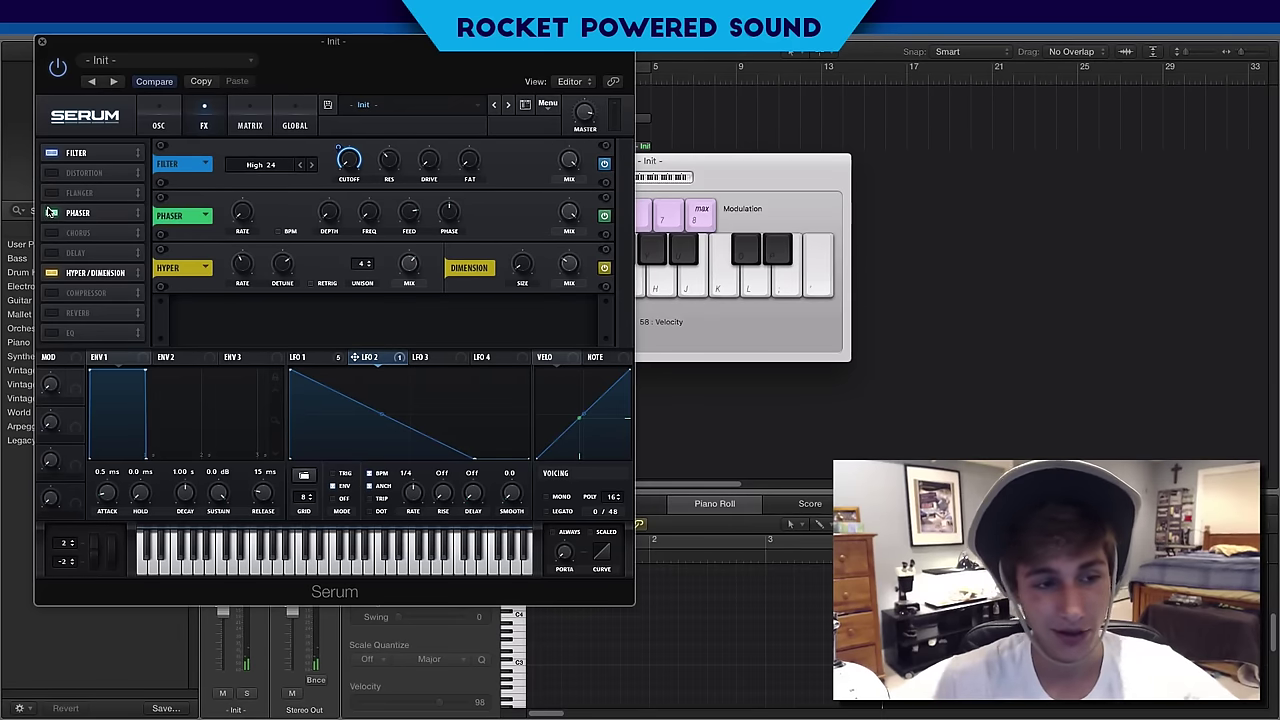
# Step: Enable the Tube Distortion effect, move it directly ahead of Hyper/Dimension, raise its drive and adjust the master level
pyautogui.click(52, 173)
pyautogui.moveTo(84, 174); pyautogui.dragTo(84, 262)
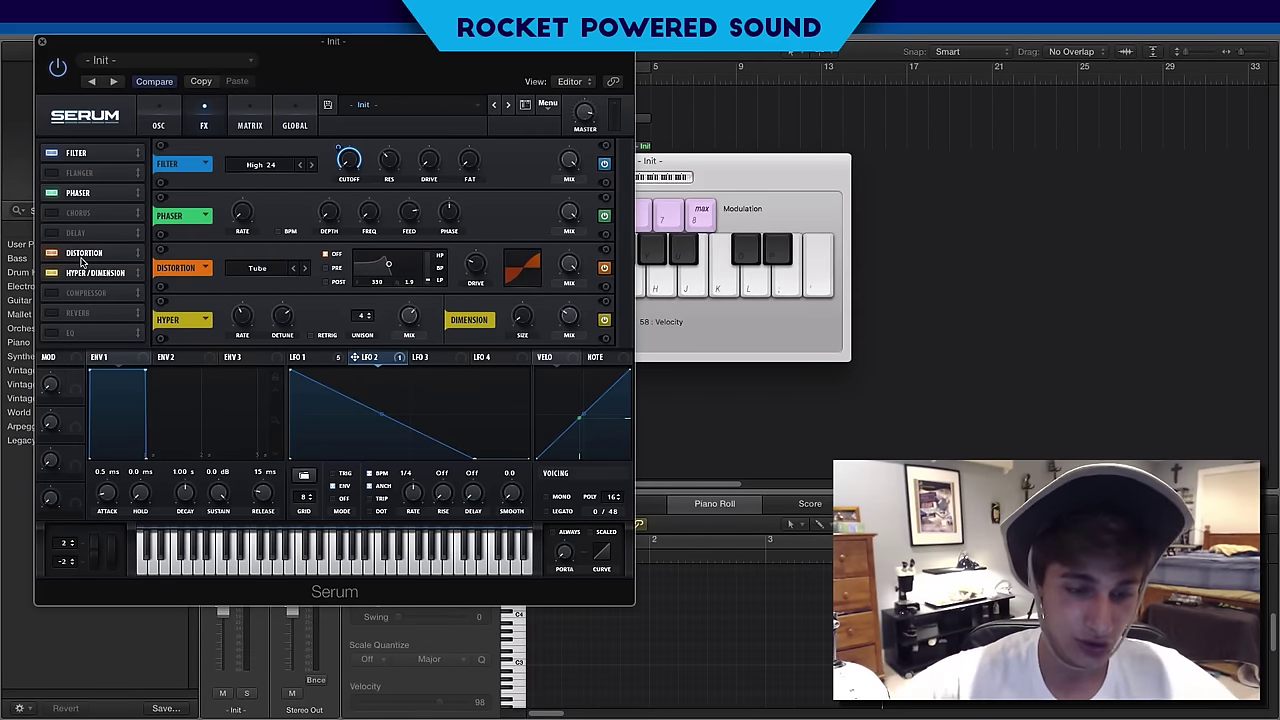
pyautogui.moveTo(476, 266); pyautogui.dragTo(512, 207)
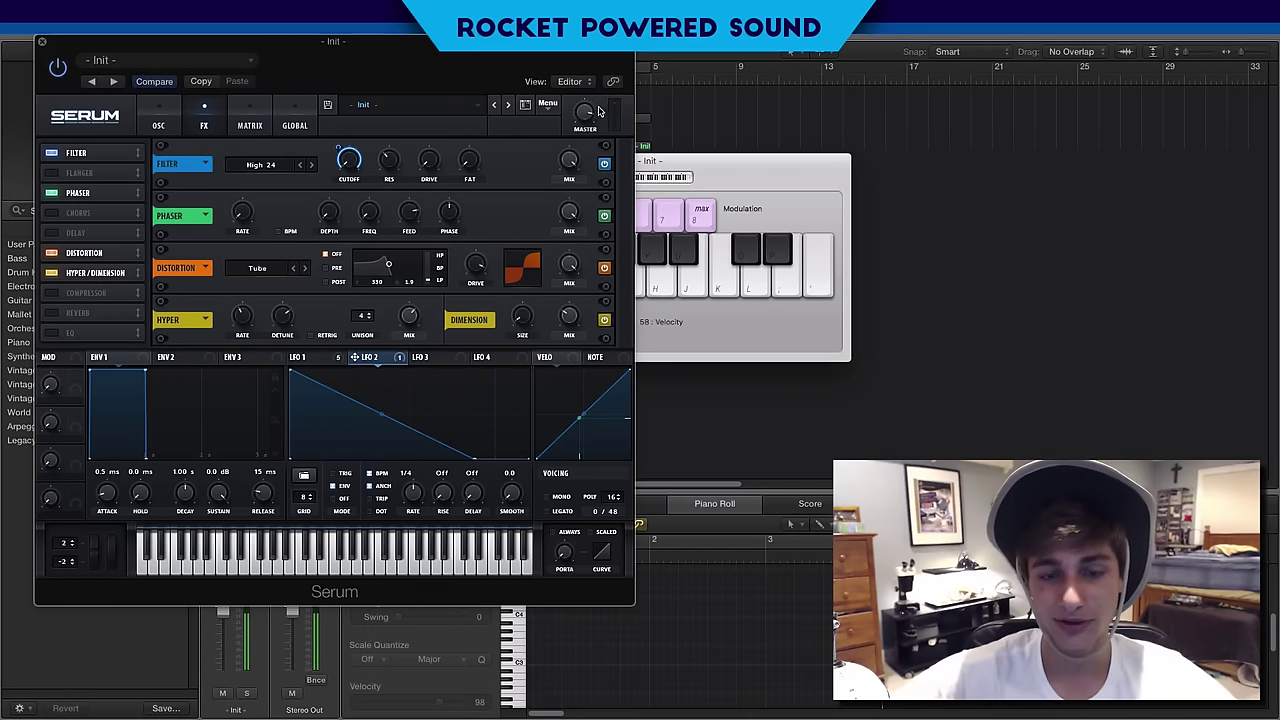
pyautogui.moveTo(585, 118); pyautogui.dragTo(583, 118)
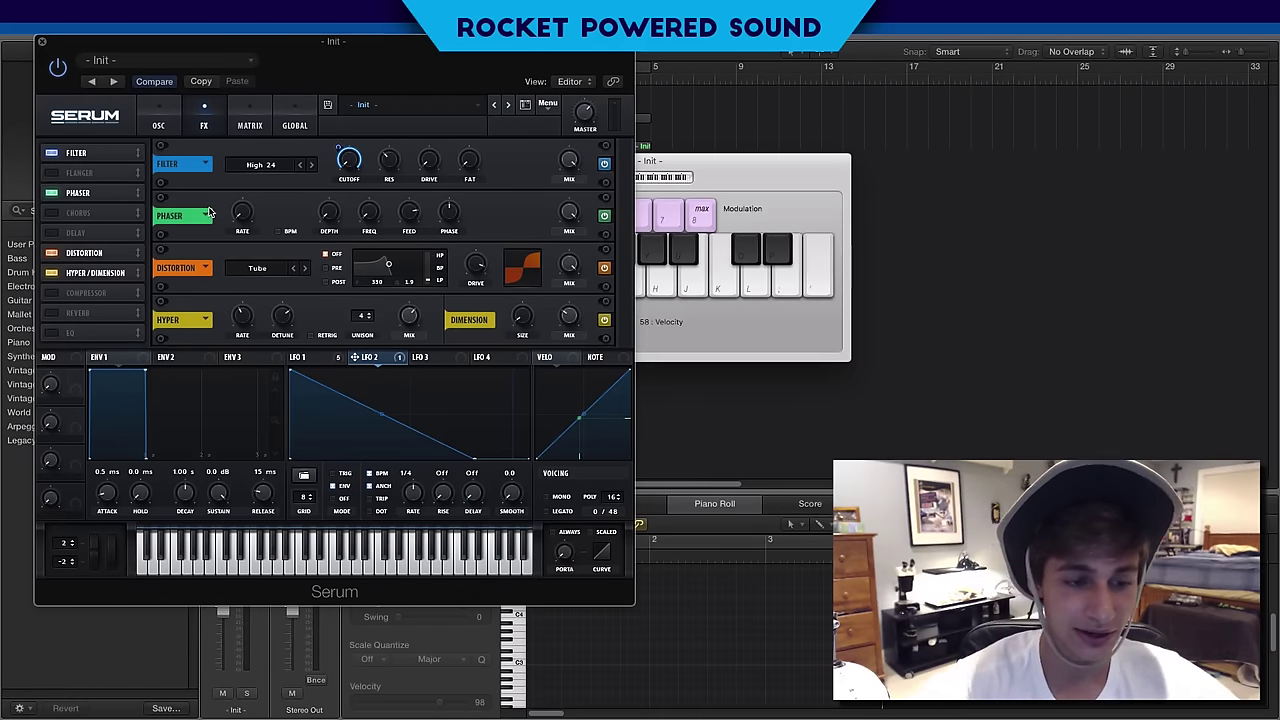
# Step: Enable the Compressor effect at the end of the chain and switch it to multiband
pyautogui.click(46, 292)
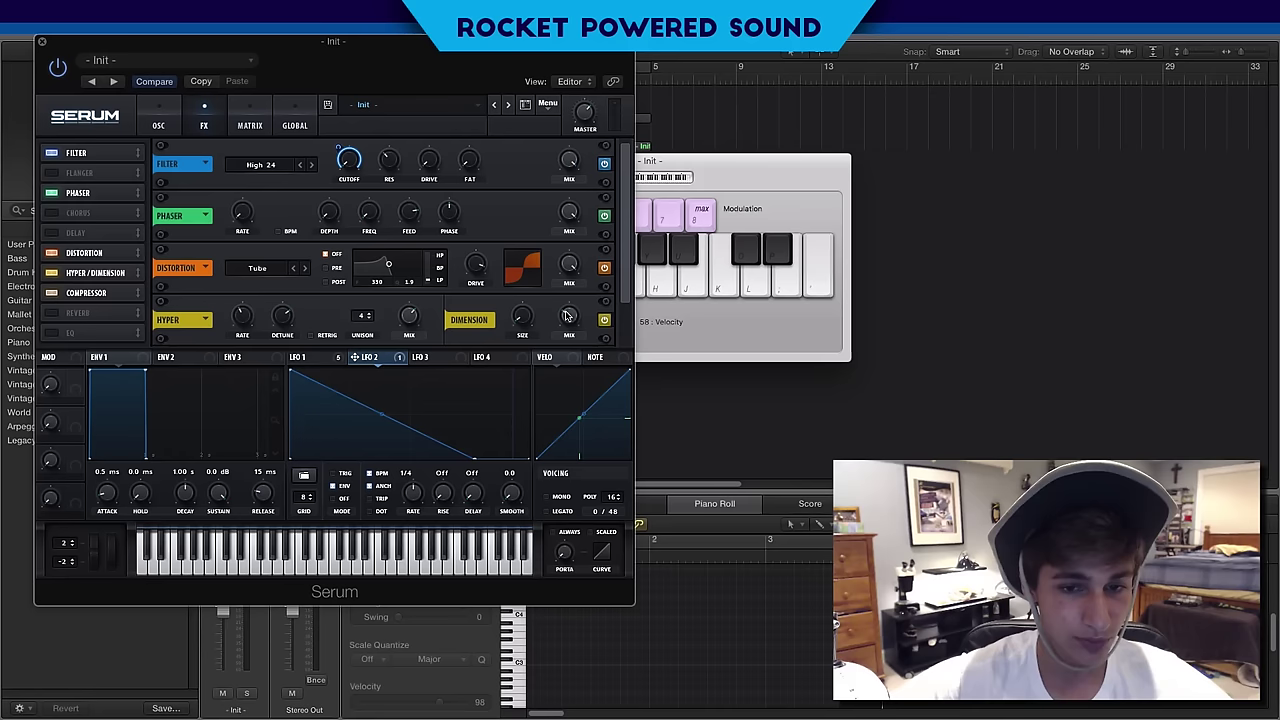
pyautogui.moveTo(626, 286); pyautogui.dragTo(612, 410)
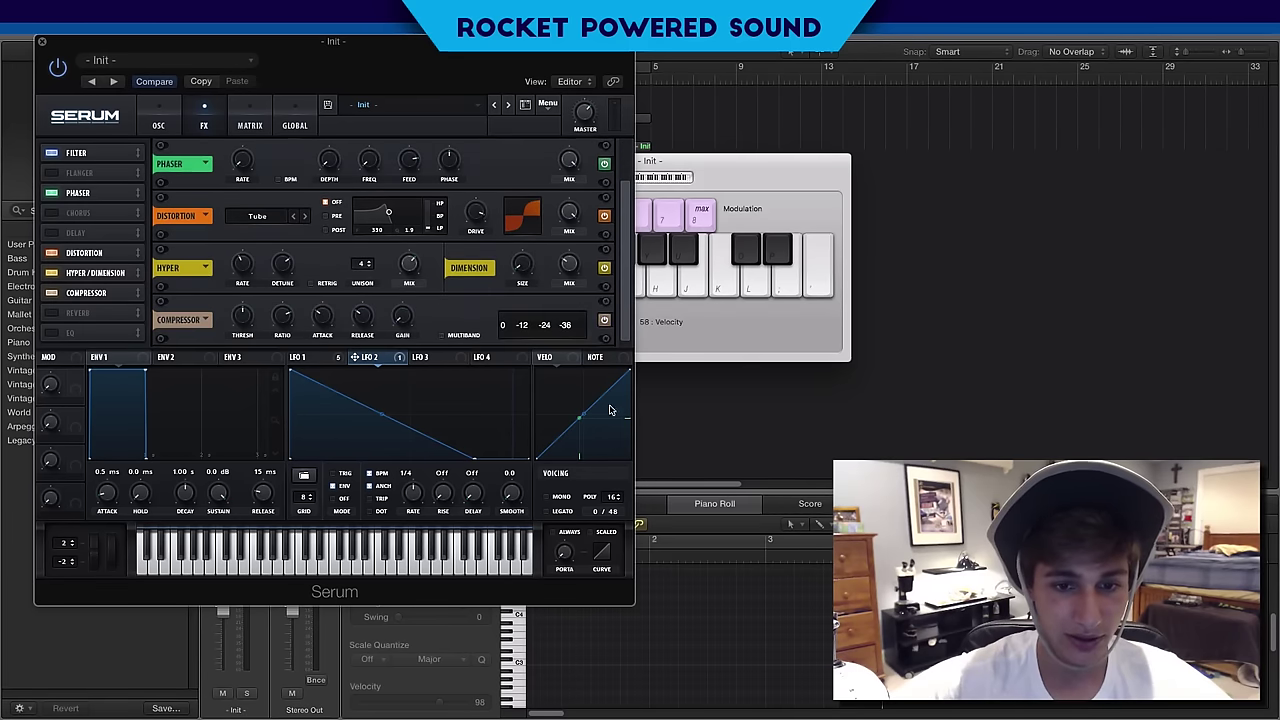
pyautogui.click(442, 335)
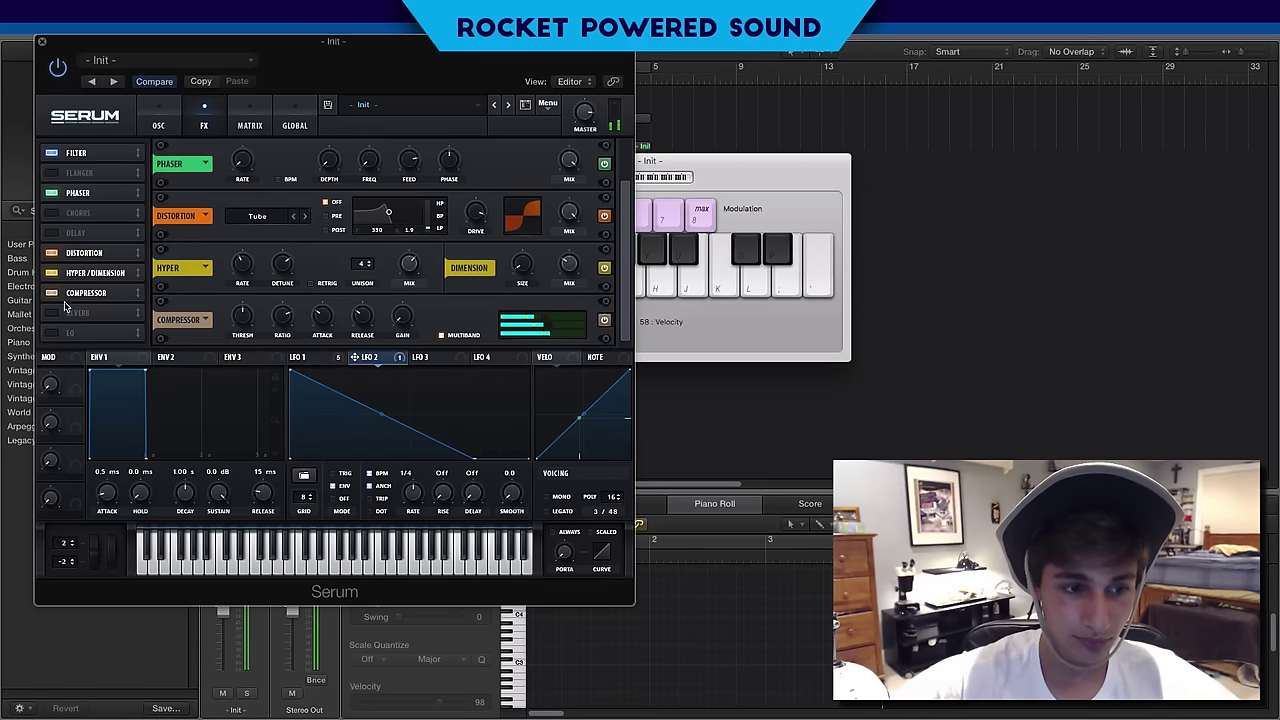
# Step: Enable Delay between Hyper/Dimension and Compressor, link its channels with BPM sync off, adjust feedback and set both times to 23.86
pyautogui.click(51, 232)
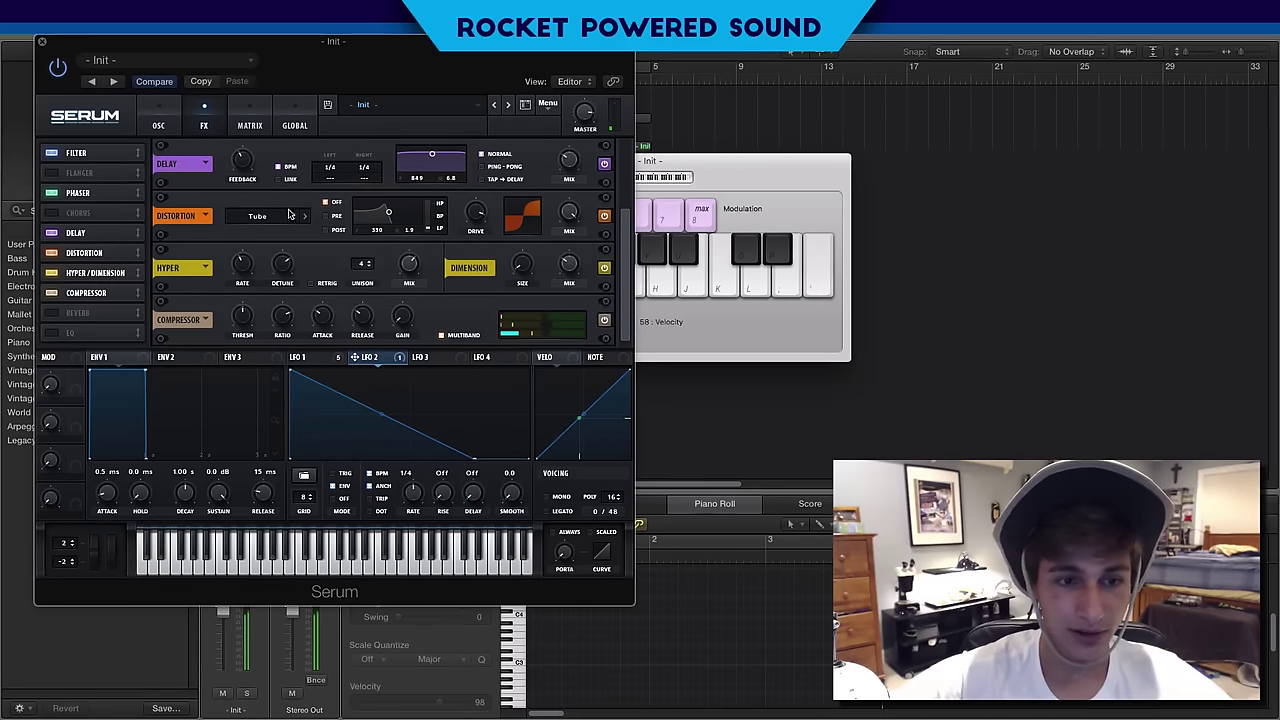
pyautogui.moveTo(85, 232); pyautogui.dragTo(60, 275)
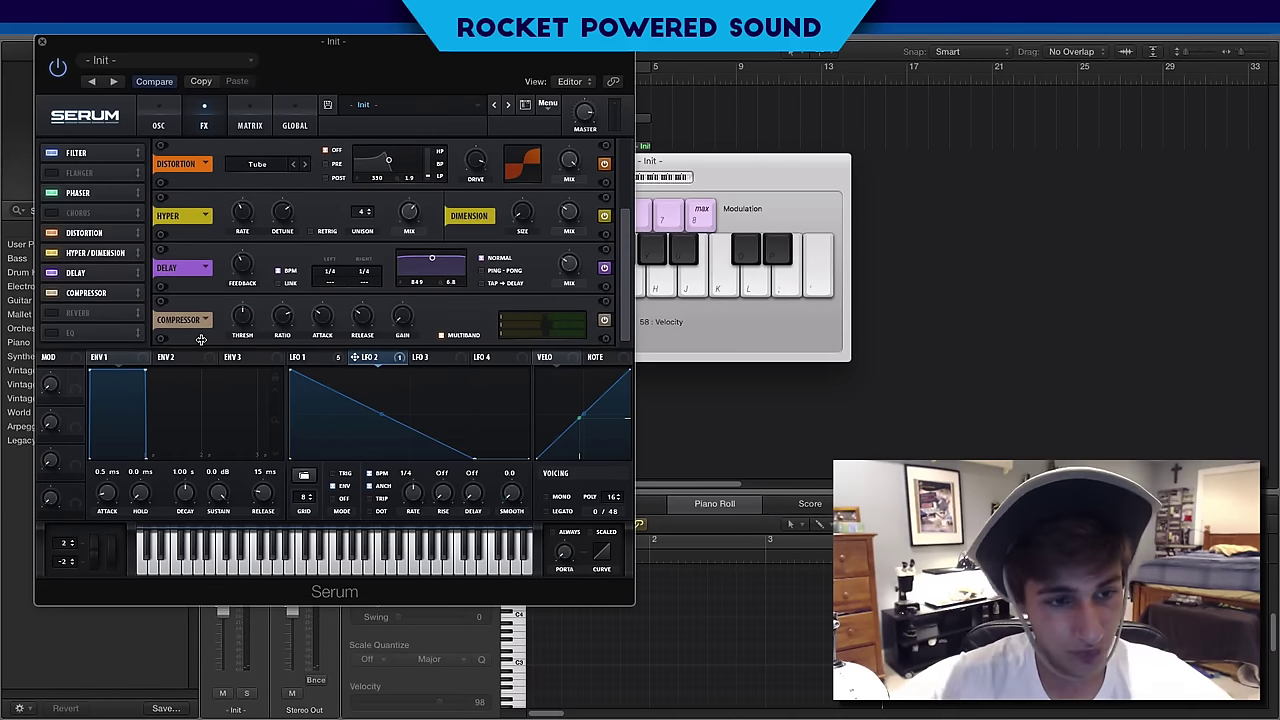
pyautogui.click(279, 281)
pyautogui.click(279, 271)
pyautogui.moveTo(329, 272)
pyautogui.mouseDown()
pyautogui.moveTo(322, 313)
pyautogui.moveTo(336, 268)
pyautogui.mouseUp()
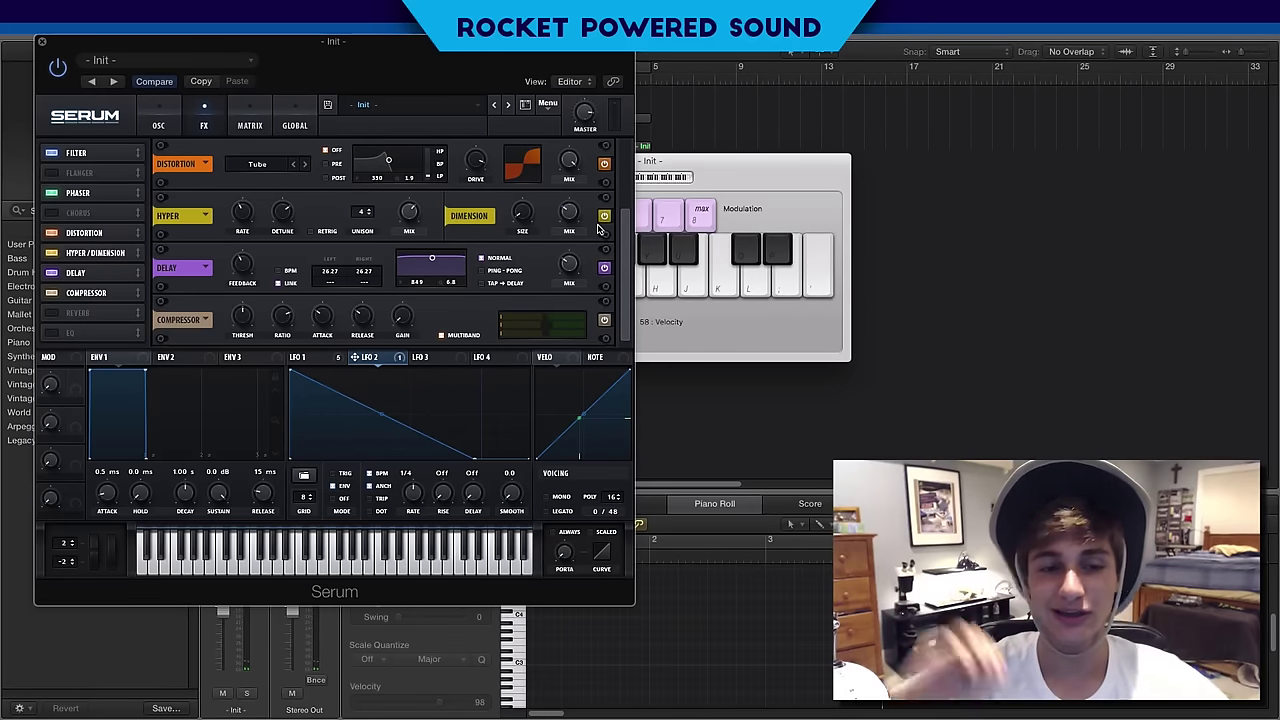
pyautogui.moveTo(246, 268); pyautogui.dragTo(256, 264)
pyautogui.moveTo(335, 272); pyautogui.dragTo(521, 299)
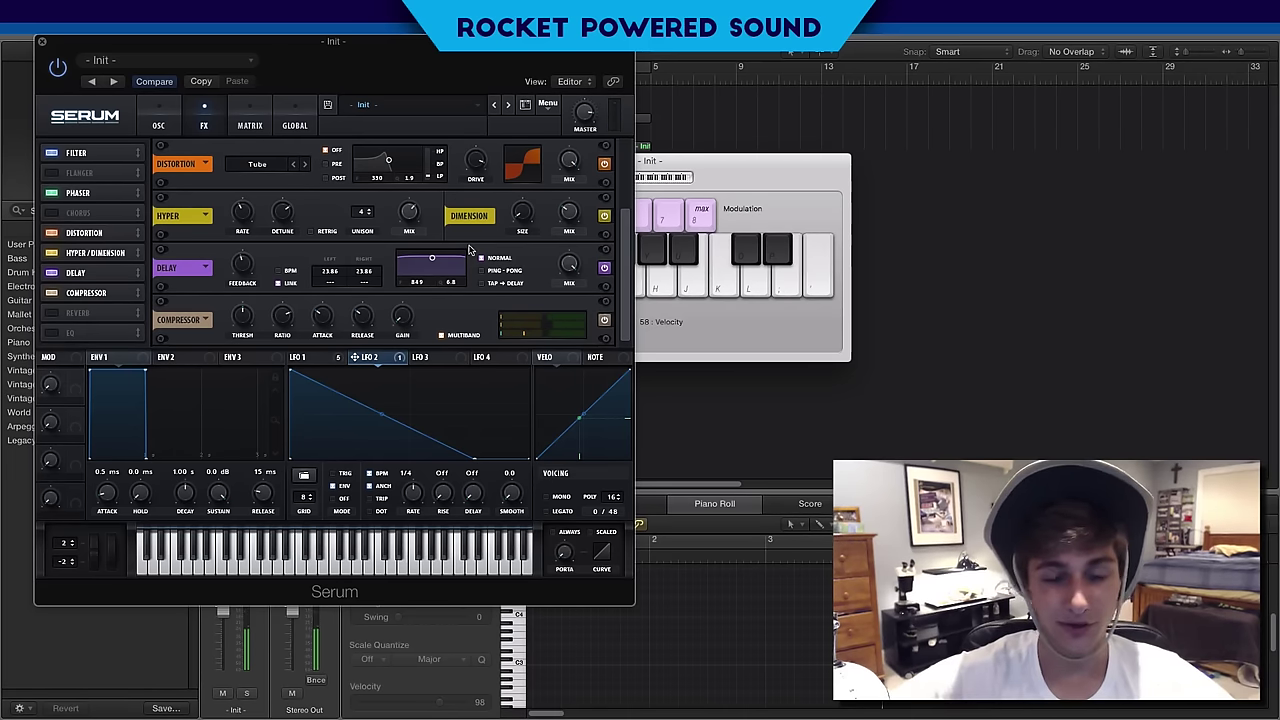
# Step: Assign Macro 1 to the mix of the Delay effect, then return to the oscillator page
pyautogui.moveTo(75, 378); pyautogui.dragTo(569, 263)
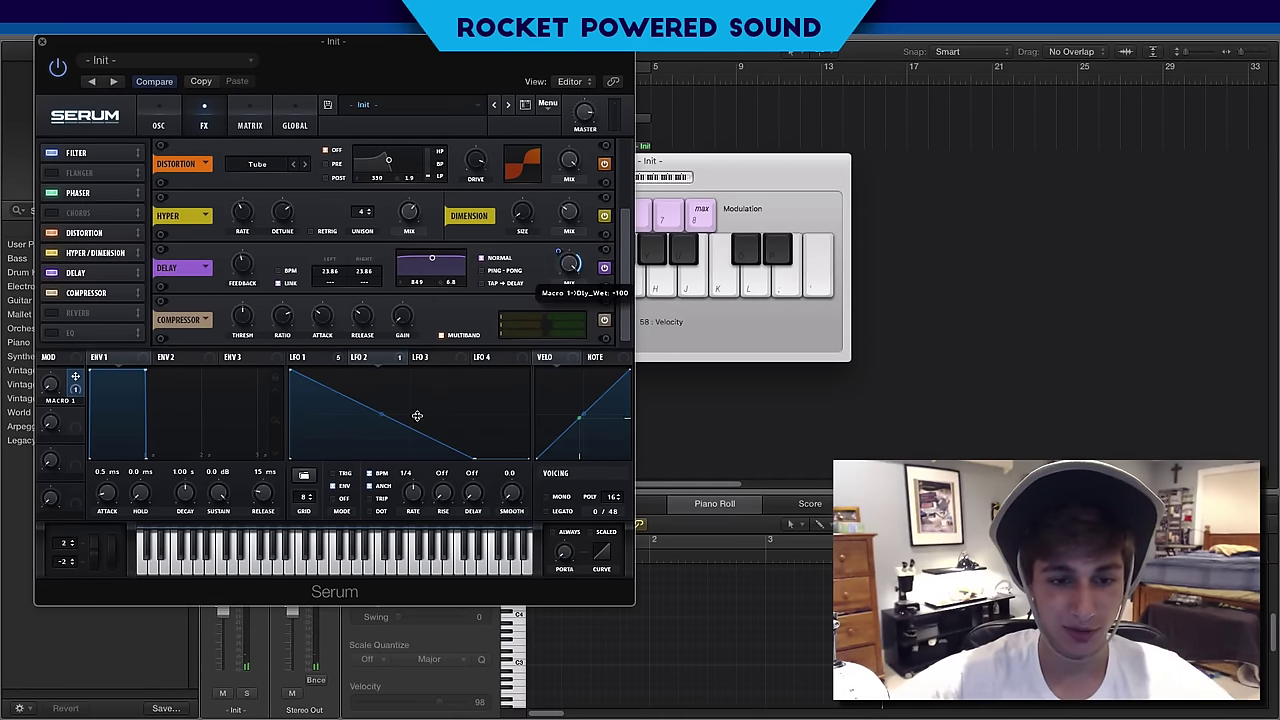
pyautogui.click(170, 123)
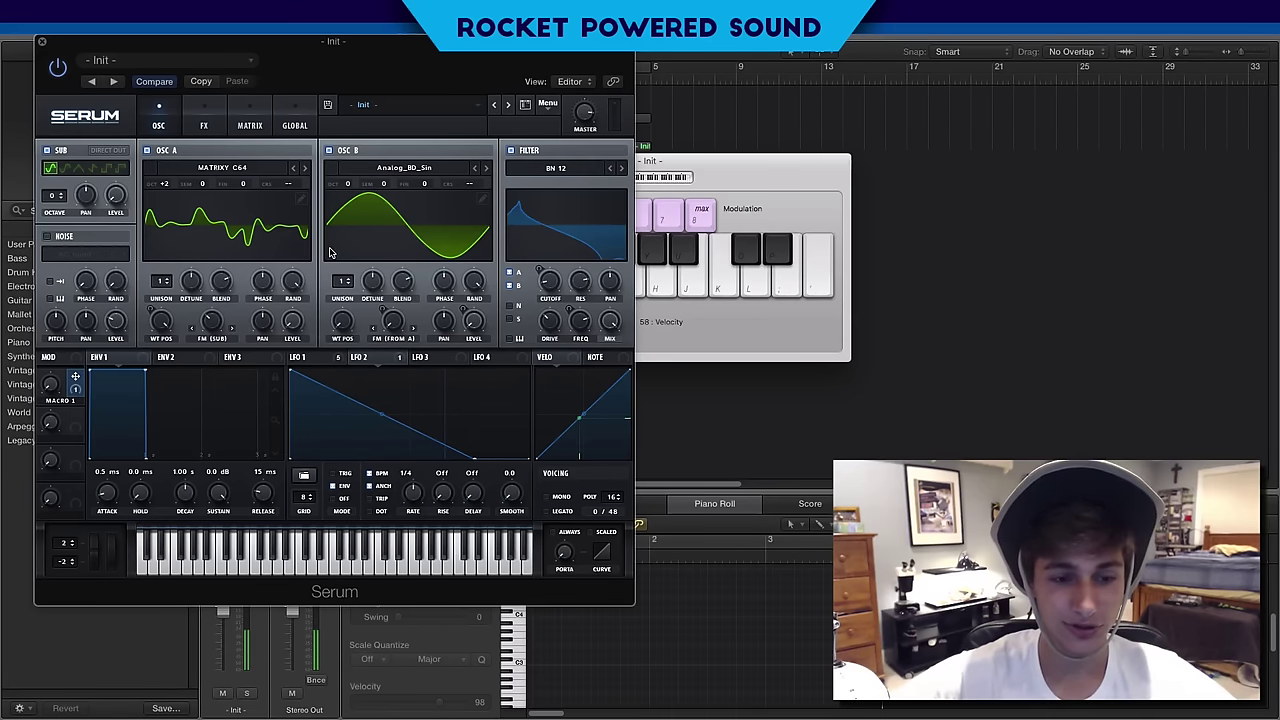